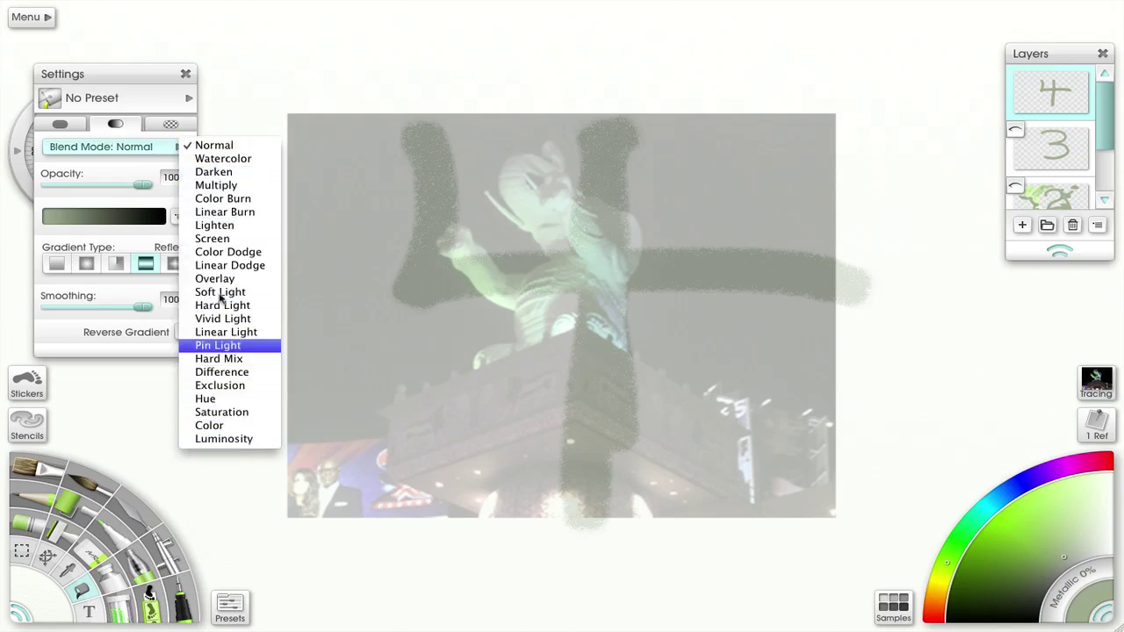
Keep the Gradient Fill blend mode at Normal with the Radial gradient type
click(132, 171)
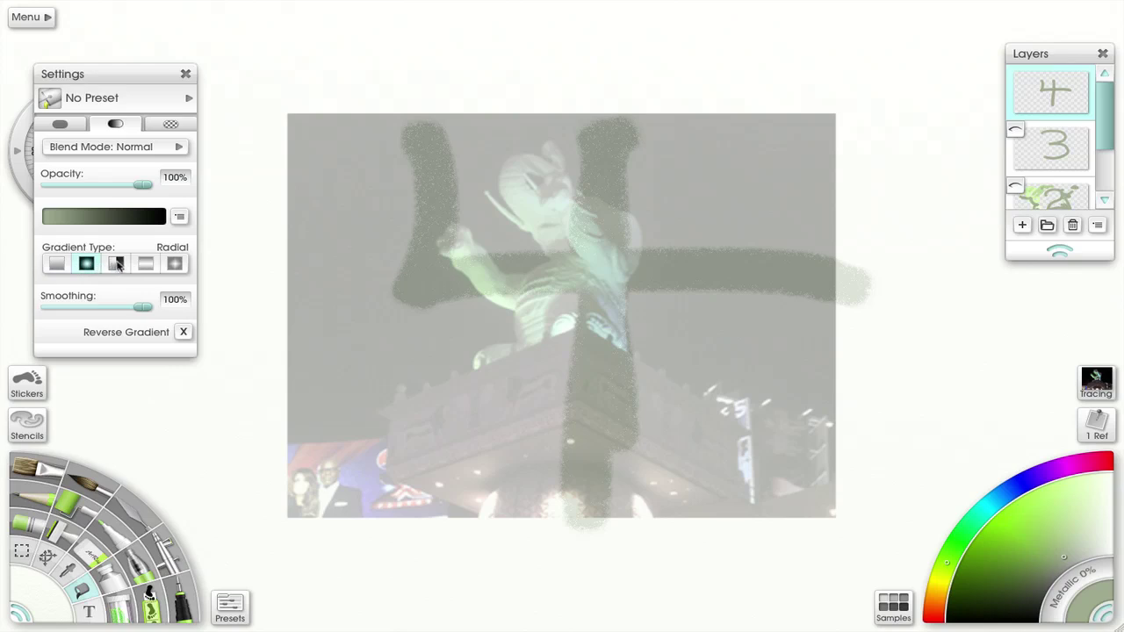
Switch the gradient type through Angle and Reflect to Diamond, test a fill on layer 4, then undo it
click(117, 265)
click(146, 265)
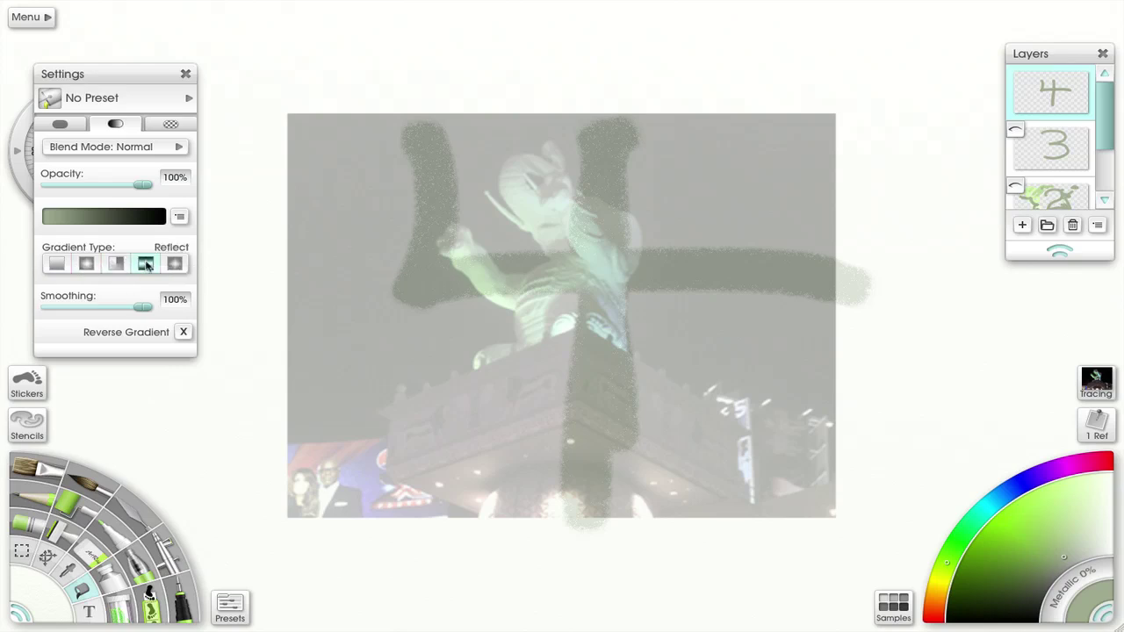
click(175, 264)
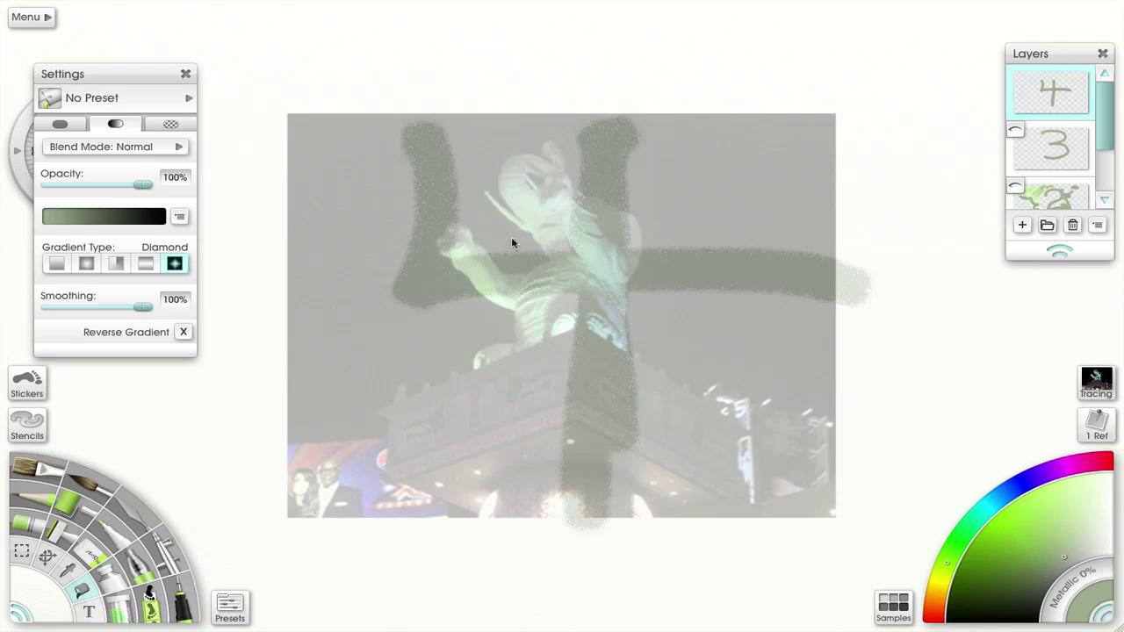
drag(511, 237, 512, 258)
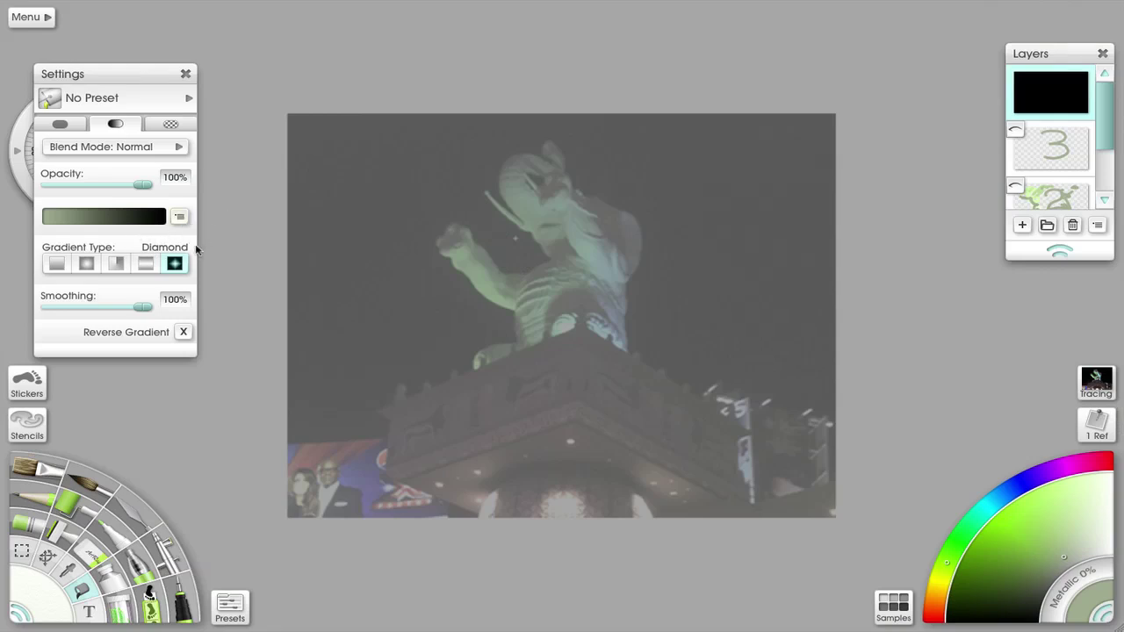
key(ctrl+z)
In the Gradient Editor, give the gradient a pink main colour
click(179, 218)
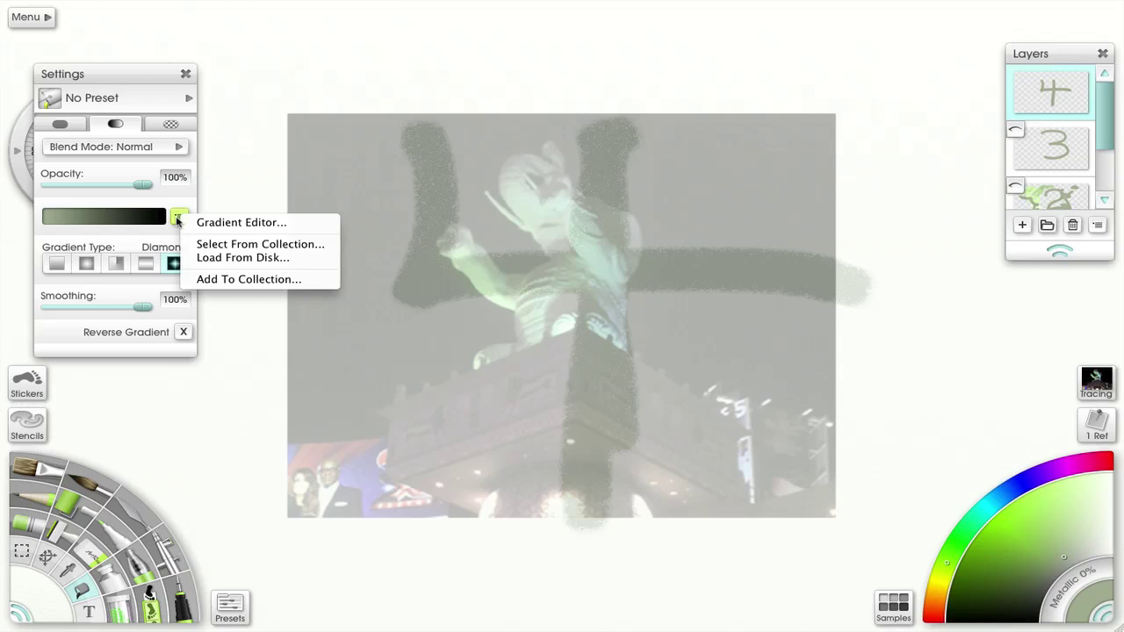
click(212, 226)
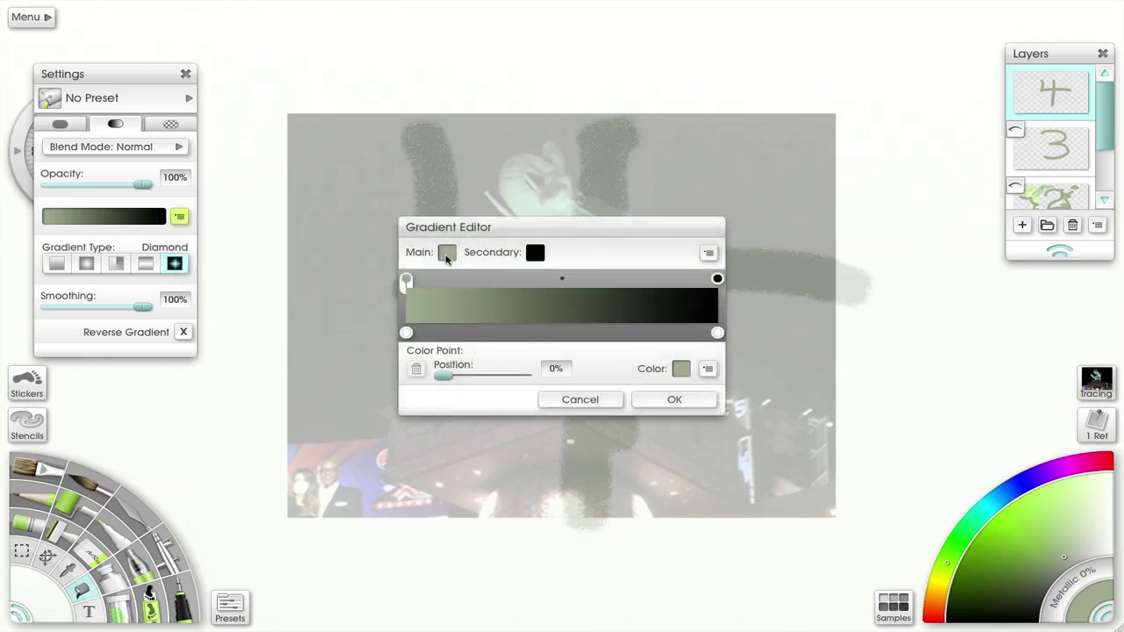
click(448, 254)
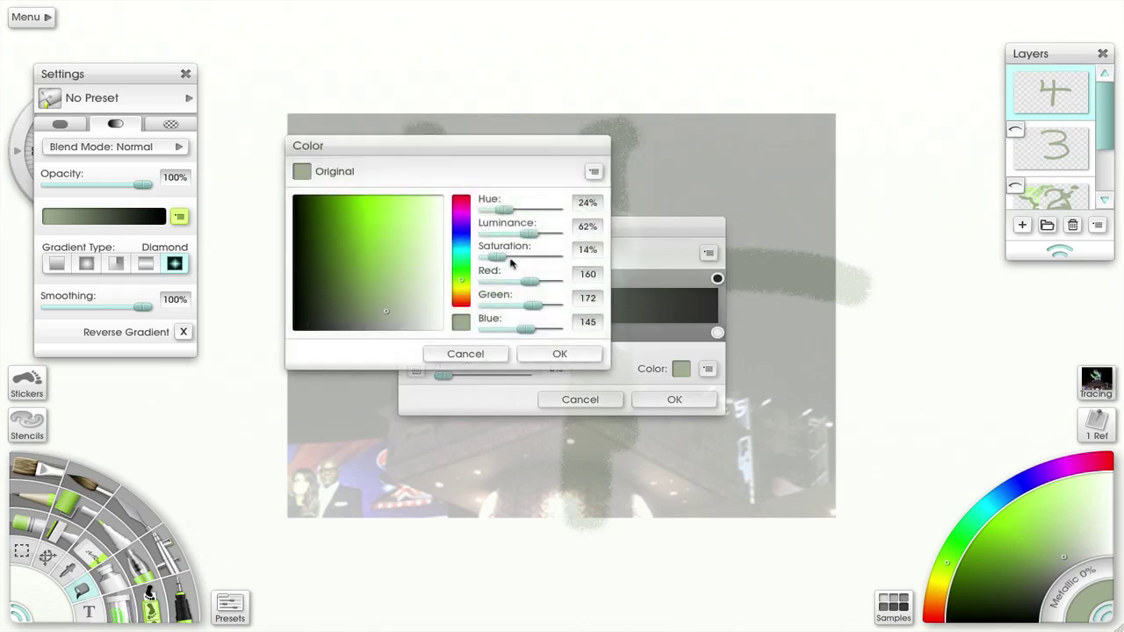
click(463, 204)
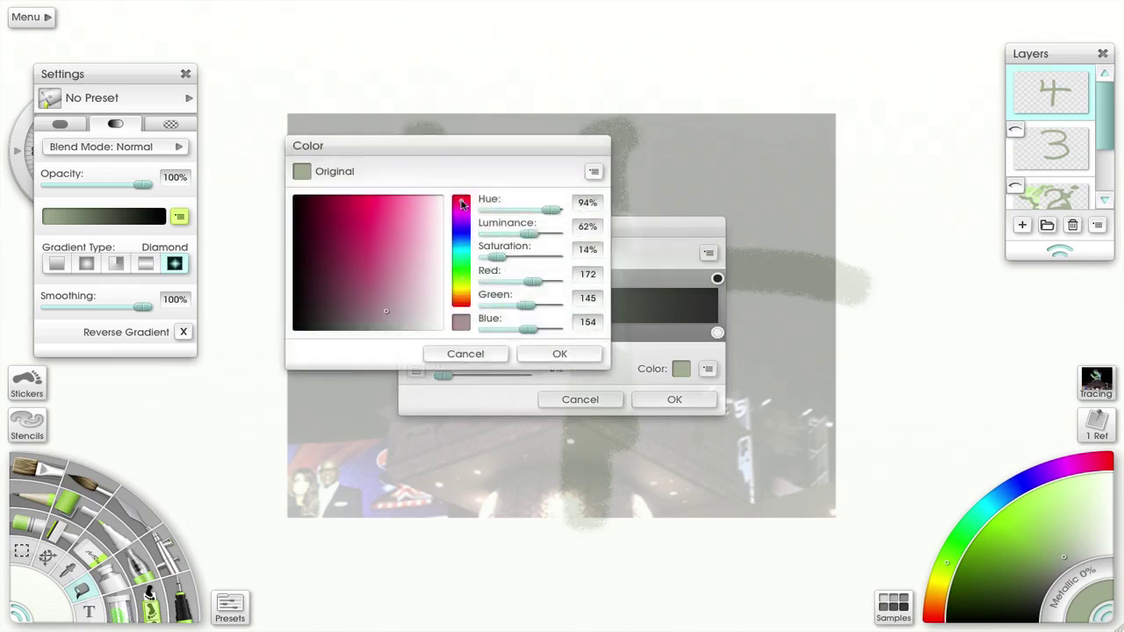
click(567, 356)
Set the secondary colour to light green (RGB 111, 235, 144)
click(536, 254)
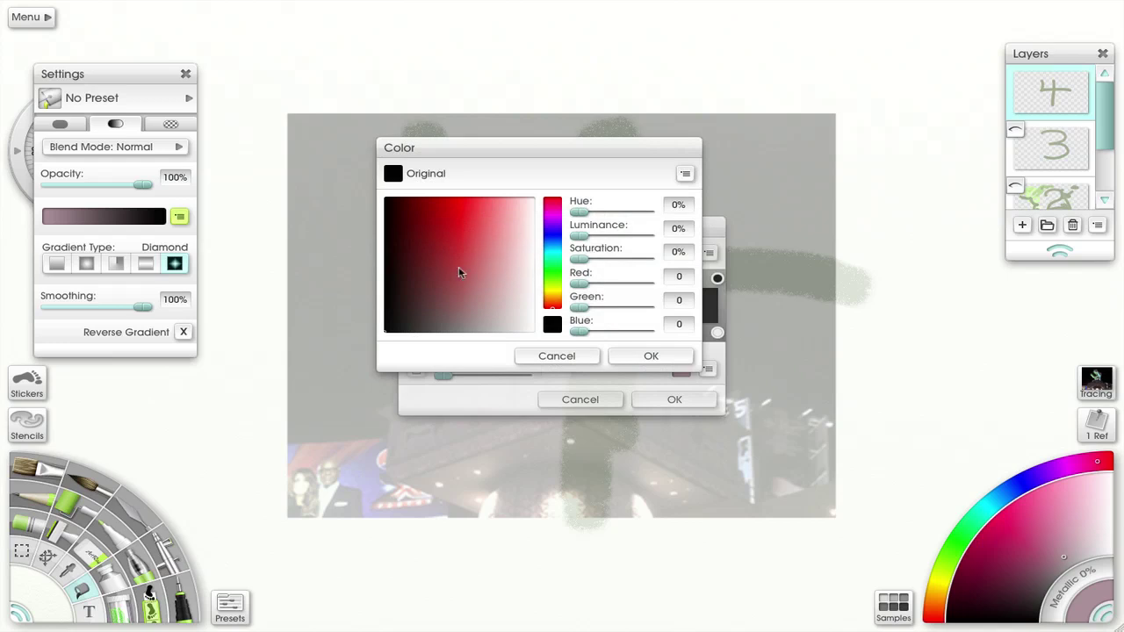
click(555, 267)
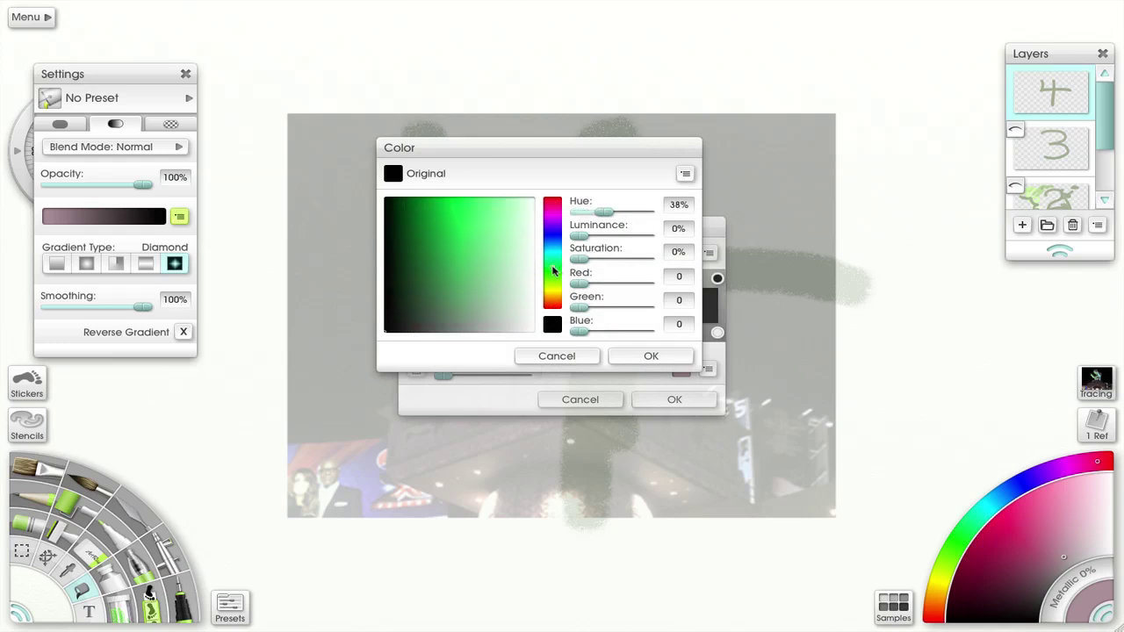
click(487, 230)
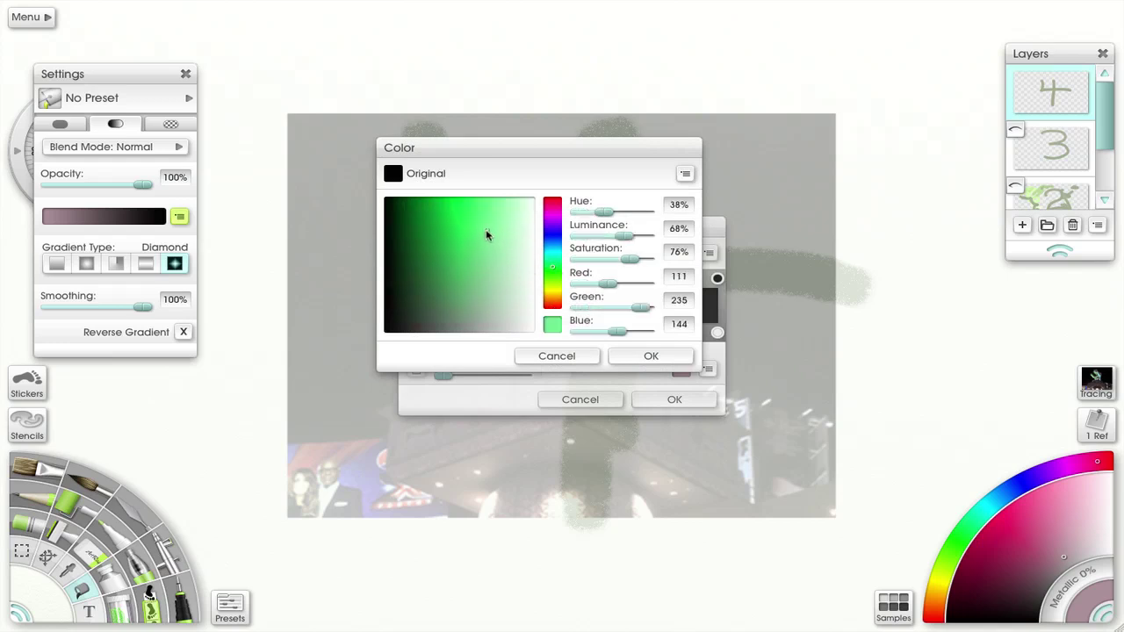
click(641, 356)
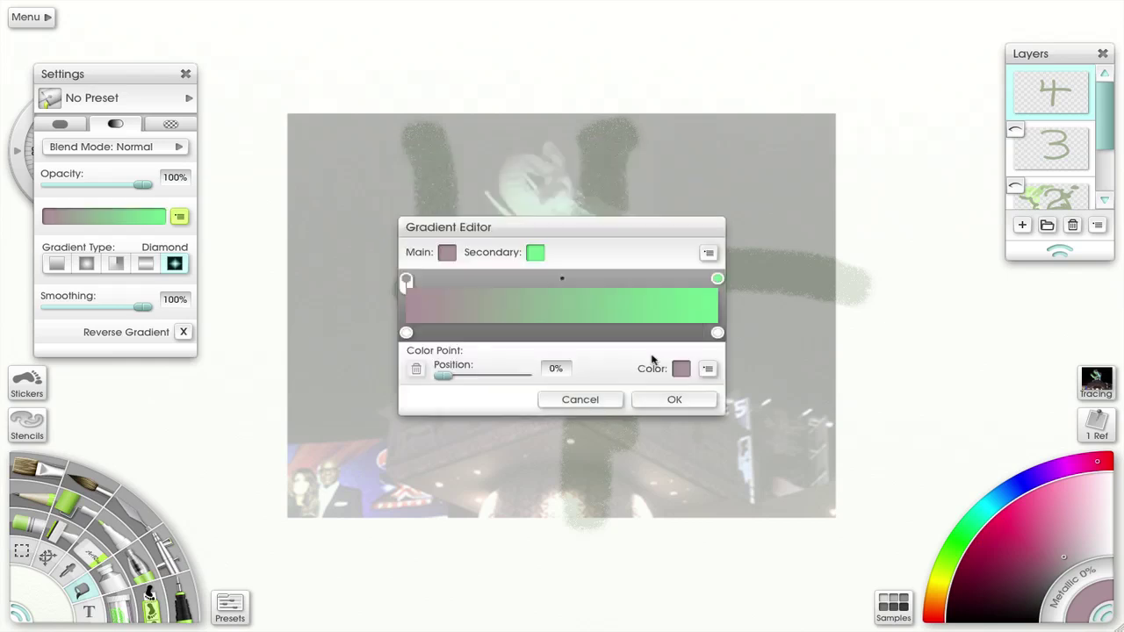
Refine the main colour to vivid pink (RGB 235, 53, 114)
click(448, 253)
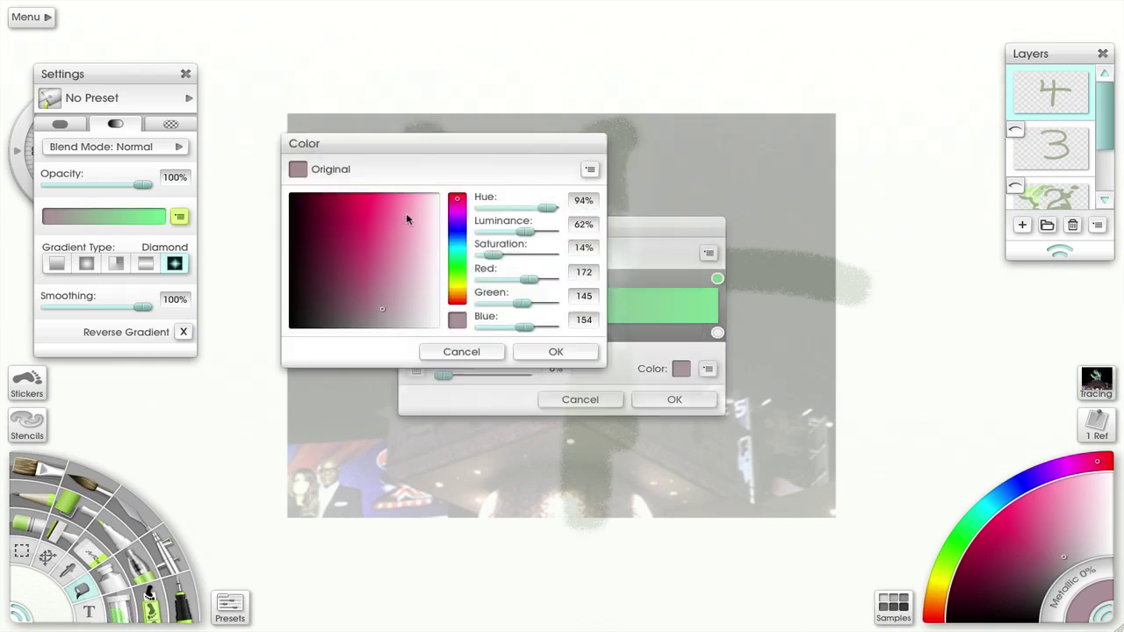
click(373, 221)
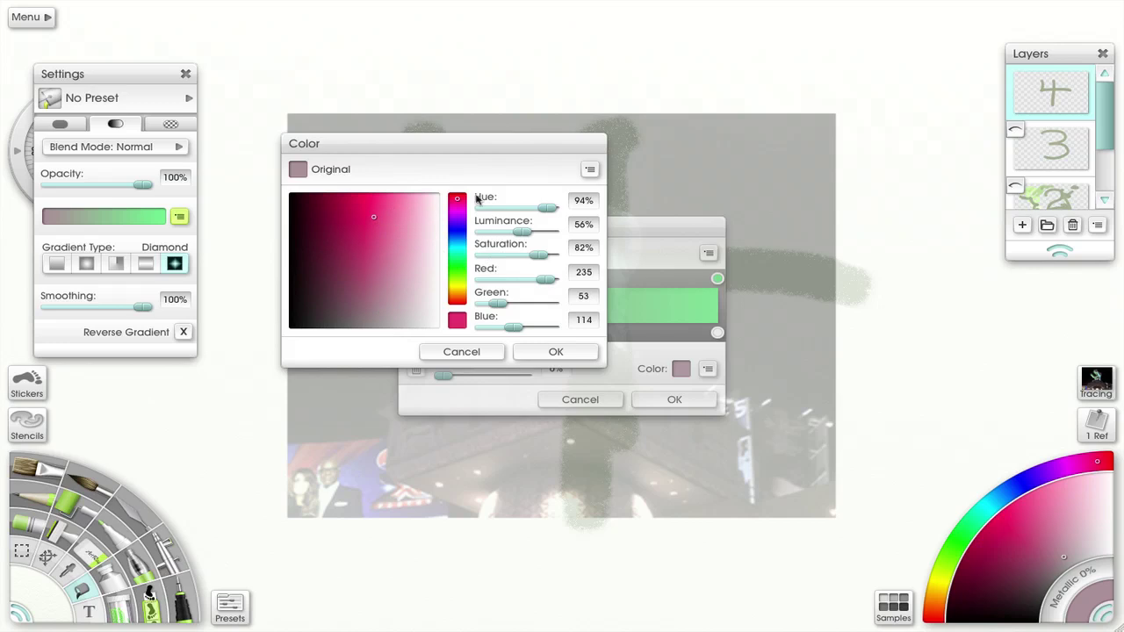
click(556, 352)
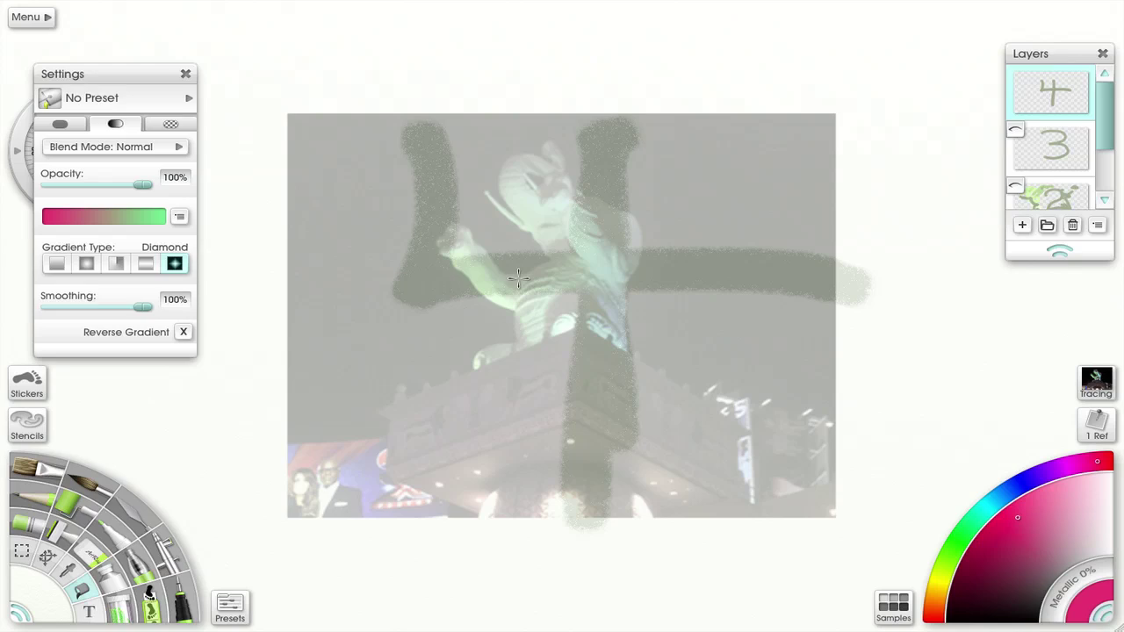
Try a Diamond fill and undo it, then fill layer 4 with a top-to-bottom Linear gradient
click(519, 255)
drag(352, 383, 351, 337)
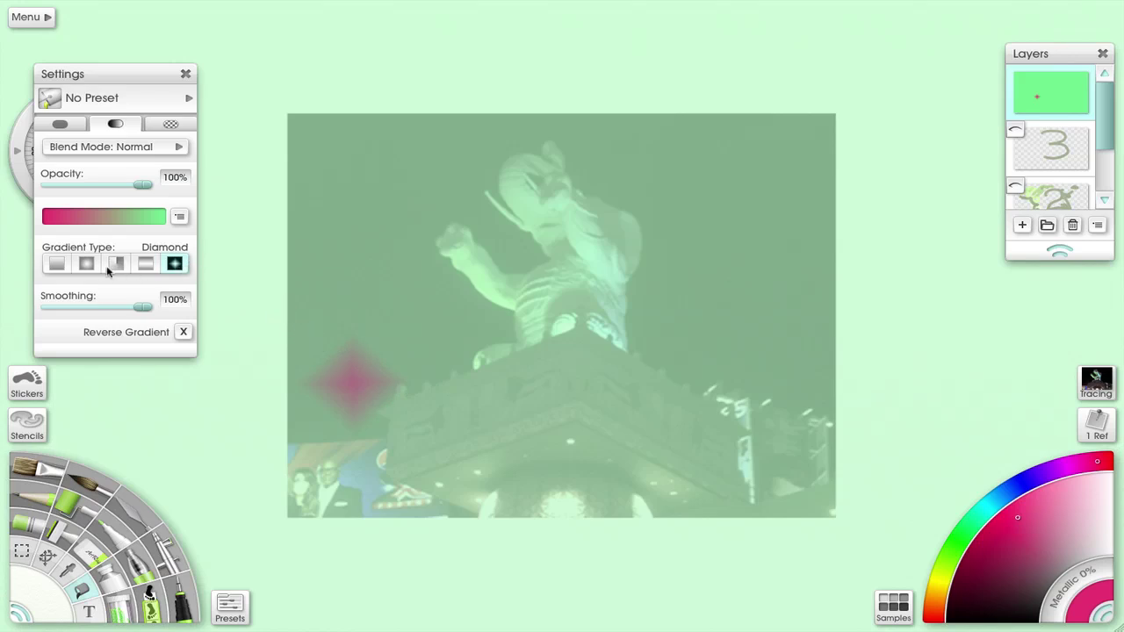
key(ctrl+z)
click(56, 263)
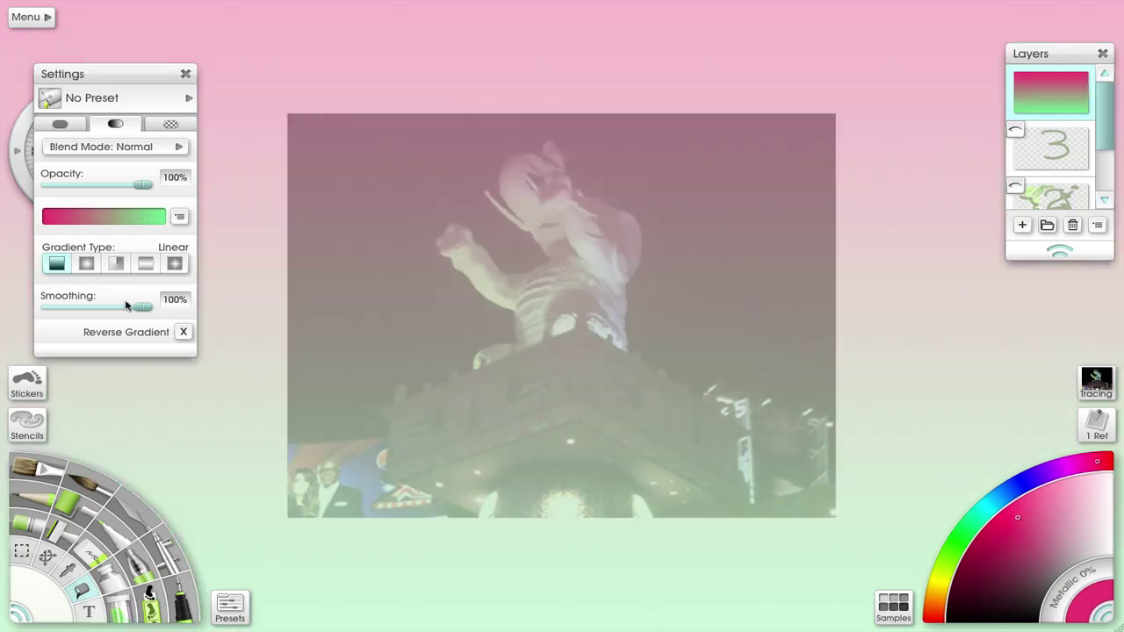
key(ctrl+z)
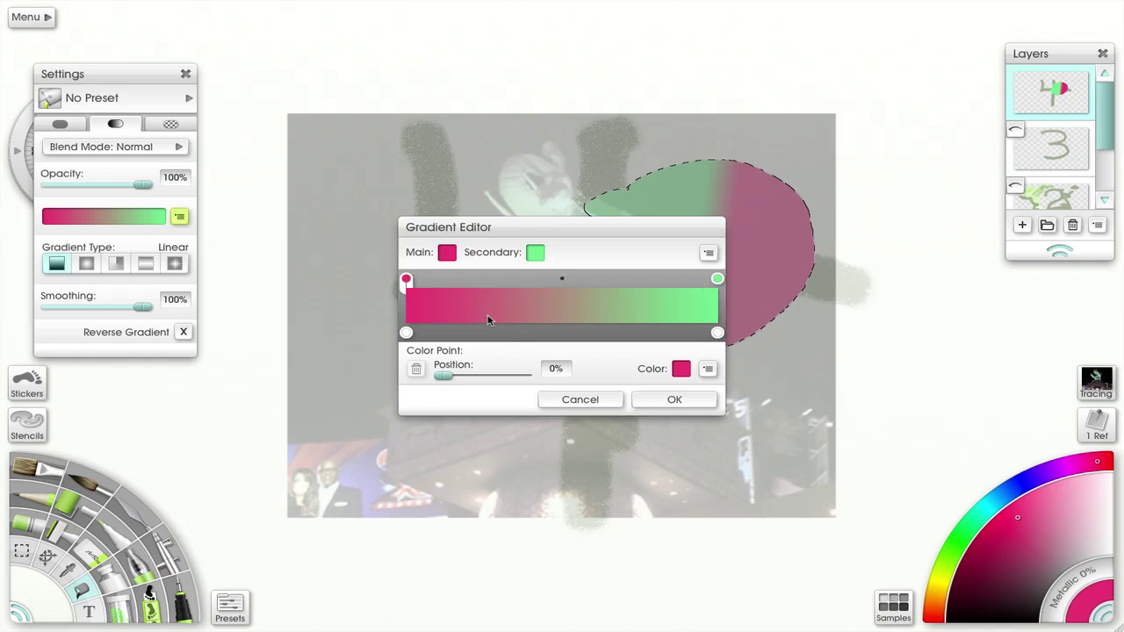
click(405, 332)
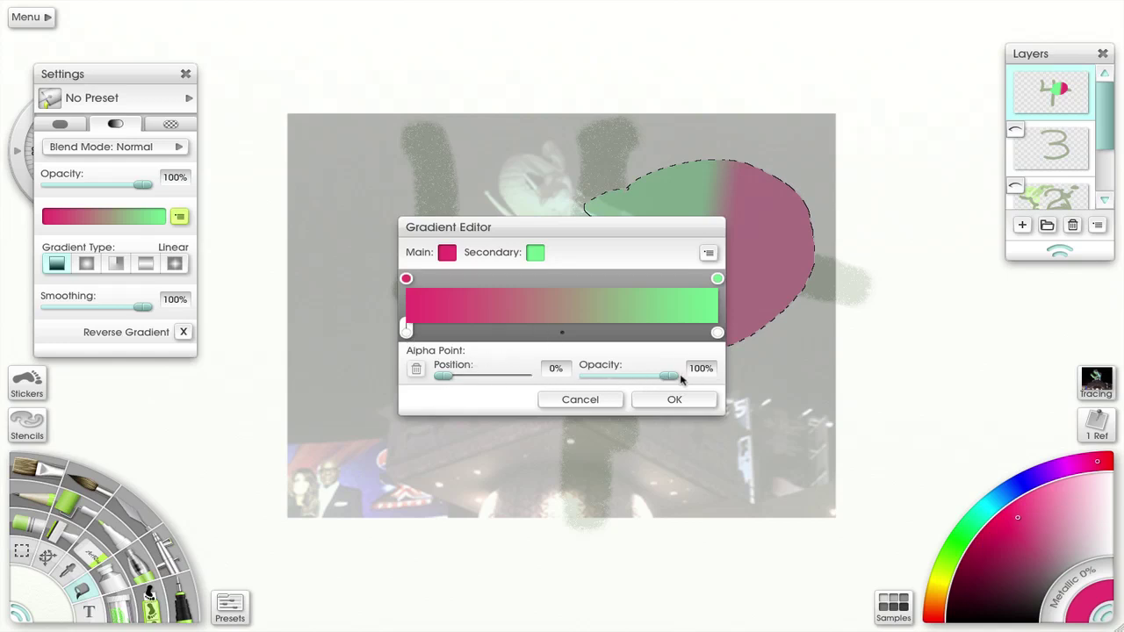
drag(668, 377, 606, 380)
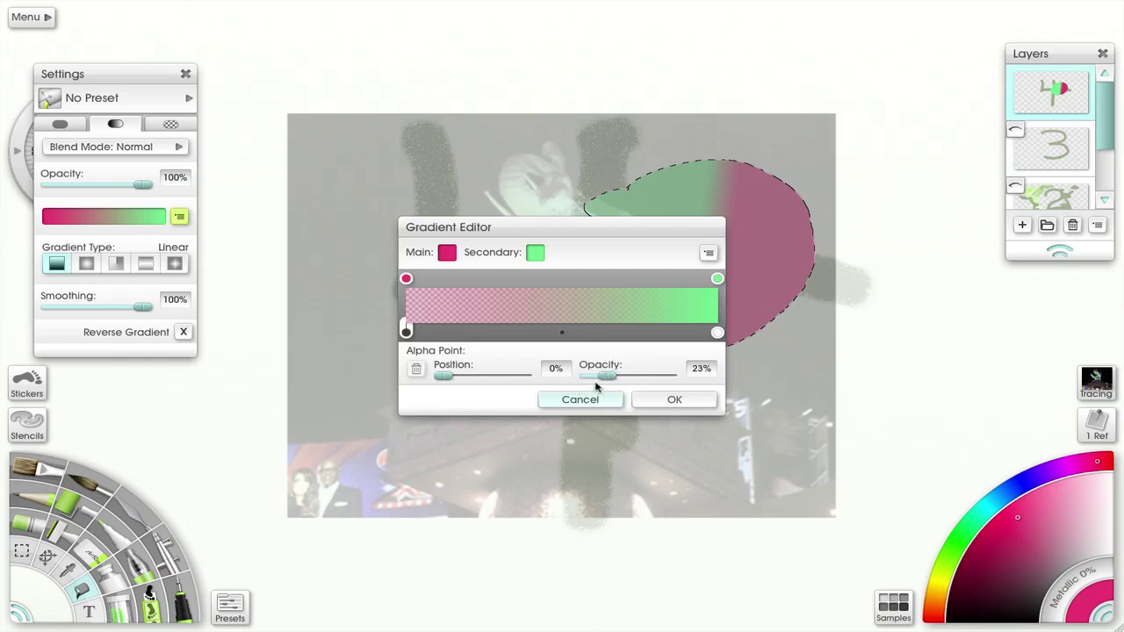
drag(606, 376, 694, 370)
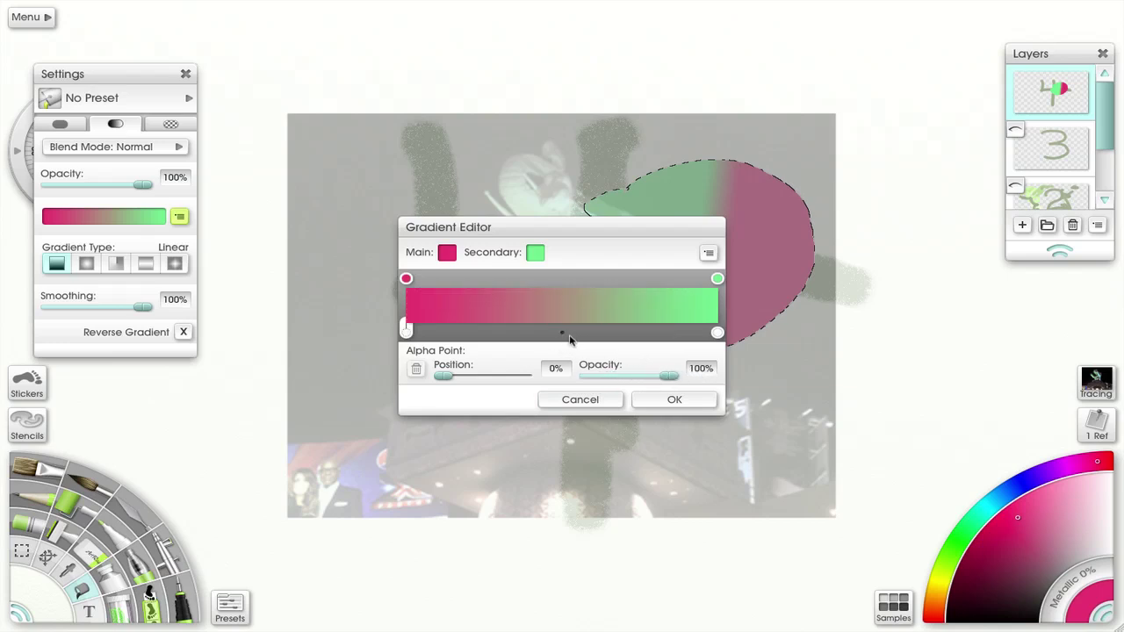
Add a middle colour stop and a 50% transparency stop set to 85% opacity
click(568, 279)
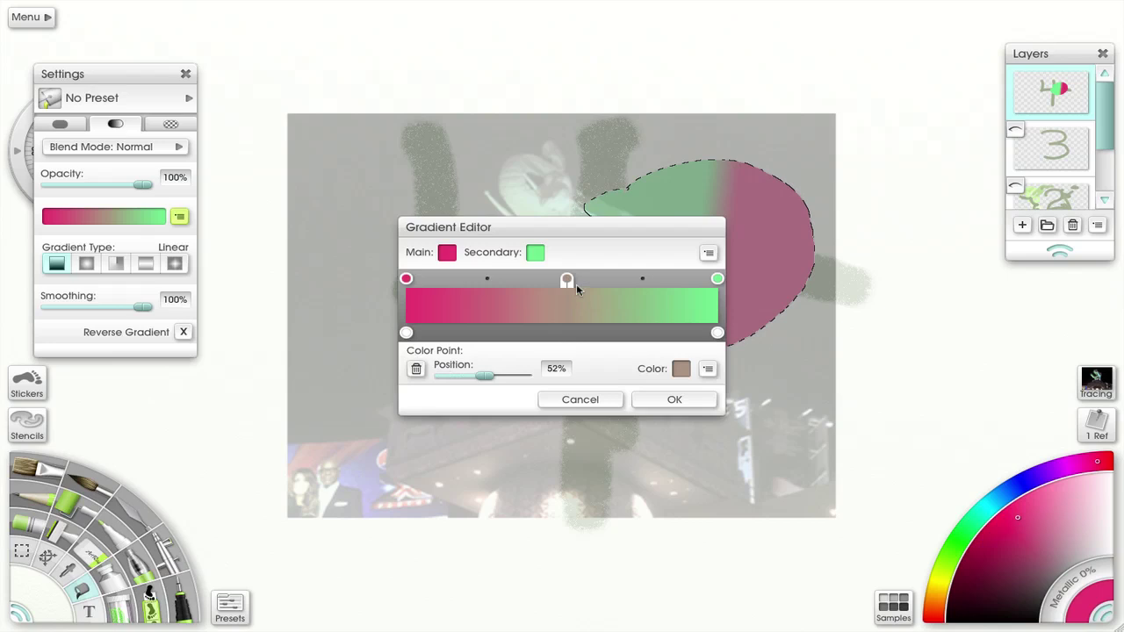
click(562, 333)
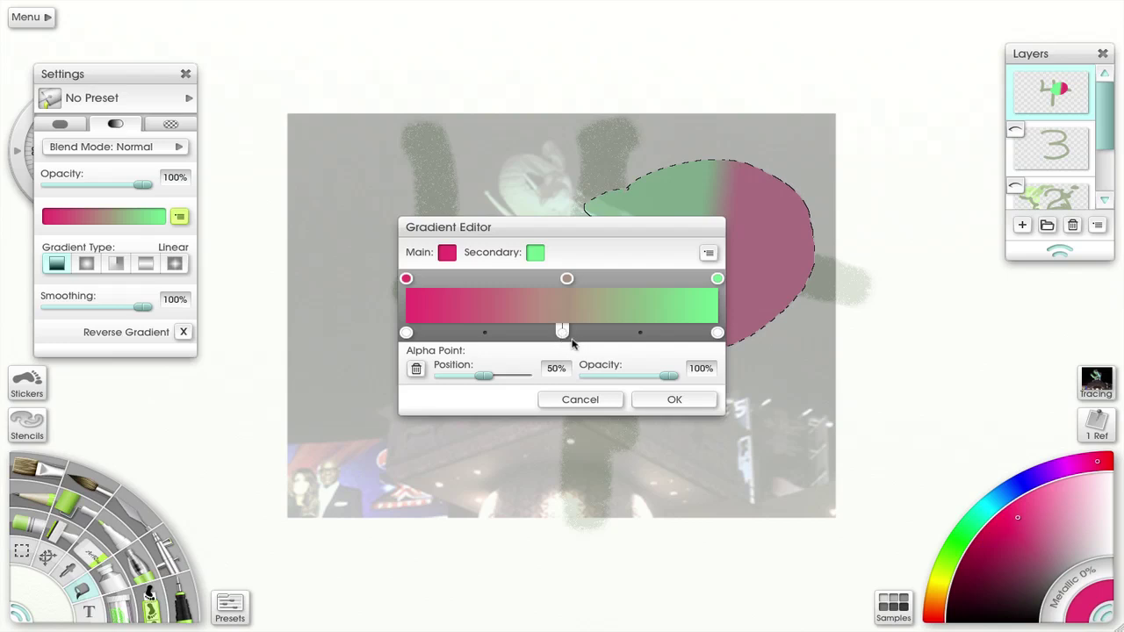
drag(670, 377, 658, 378)
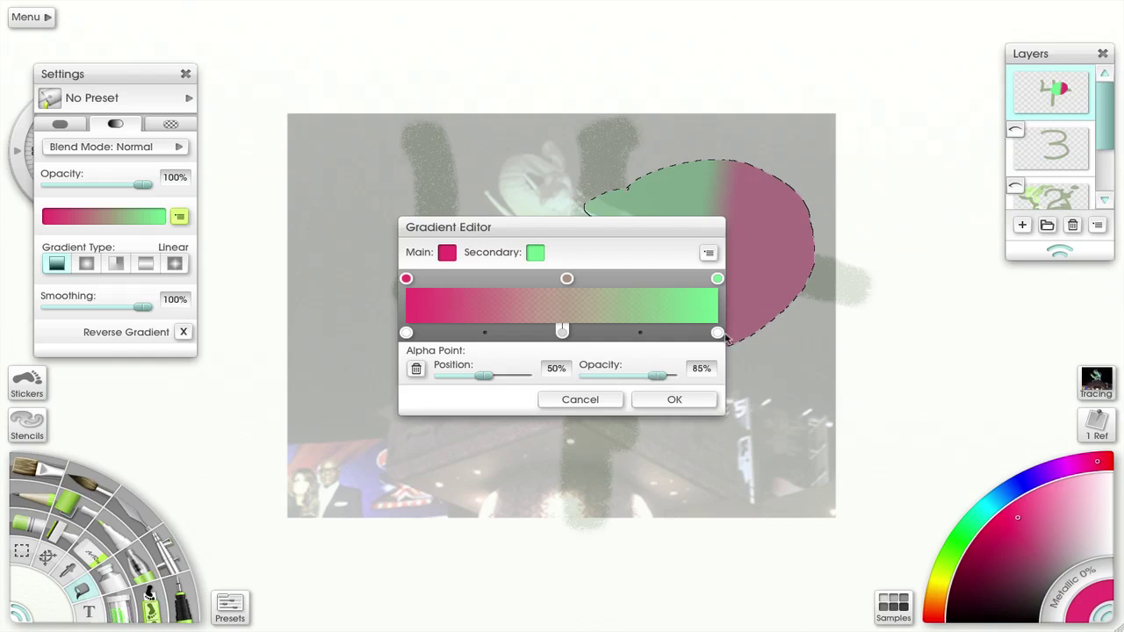
click(718, 333)
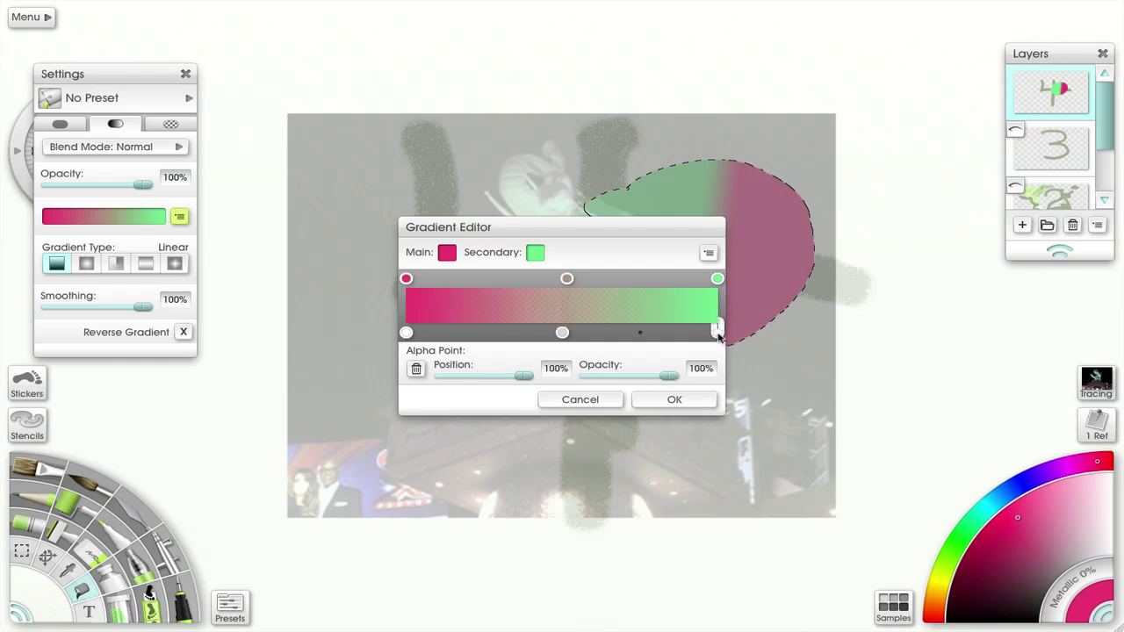
click(407, 336)
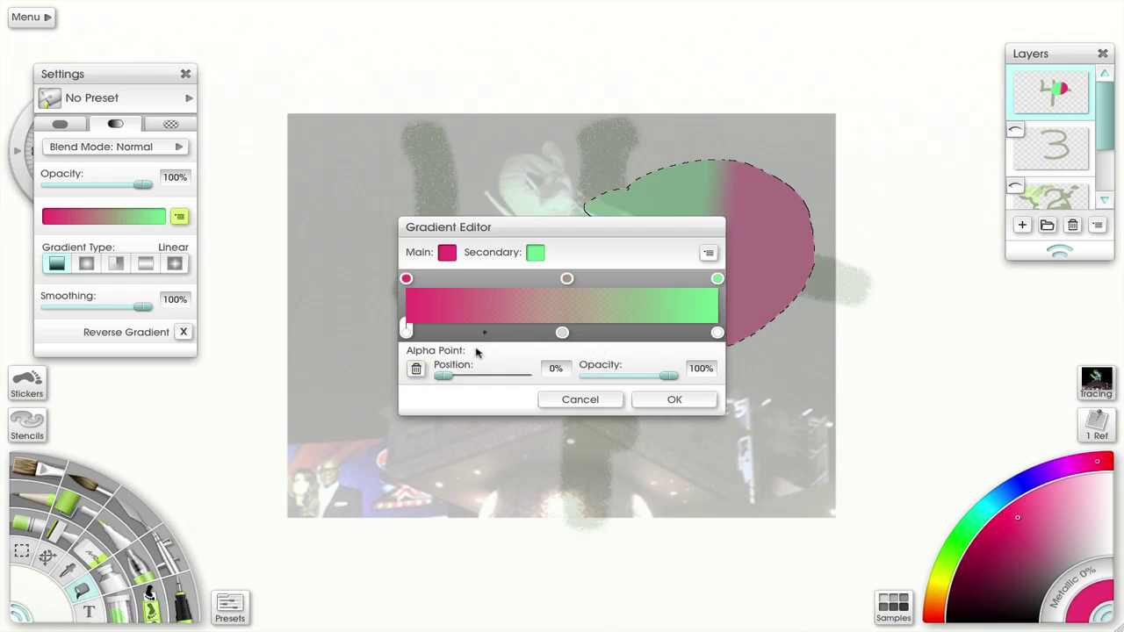
Shift the transparency blend midpoint, adding then removing a 78% transparency stop
mouse_move(489, 339)
mouse_down()
mouse_move(468, 338)
mouse_move(535, 335)
mouse_up()
click(650, 334)
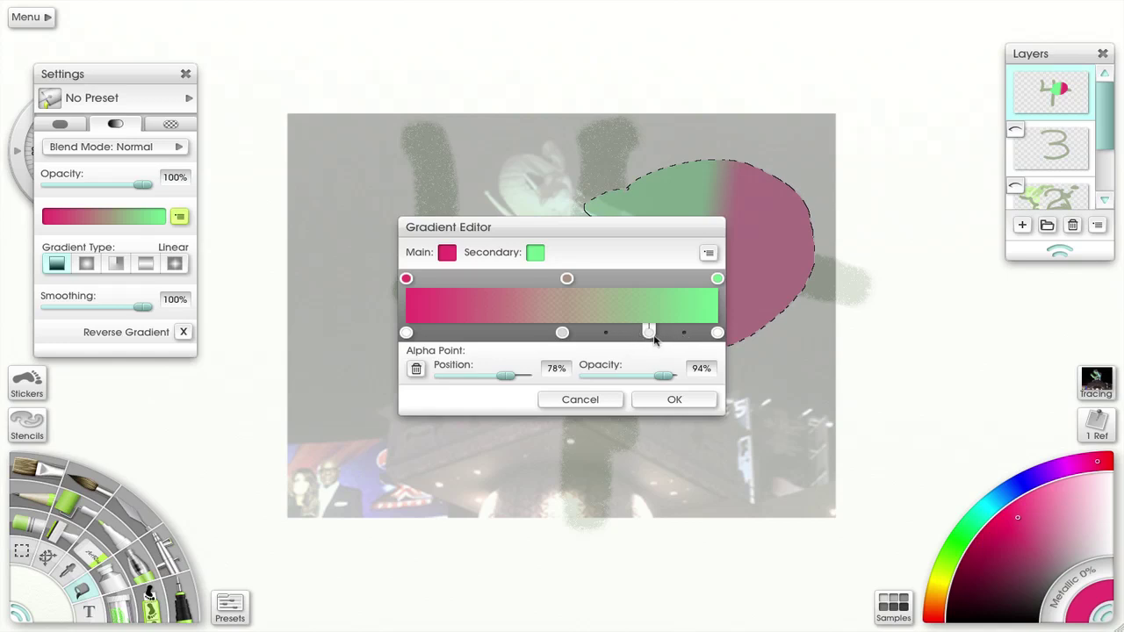
click(418, 370)
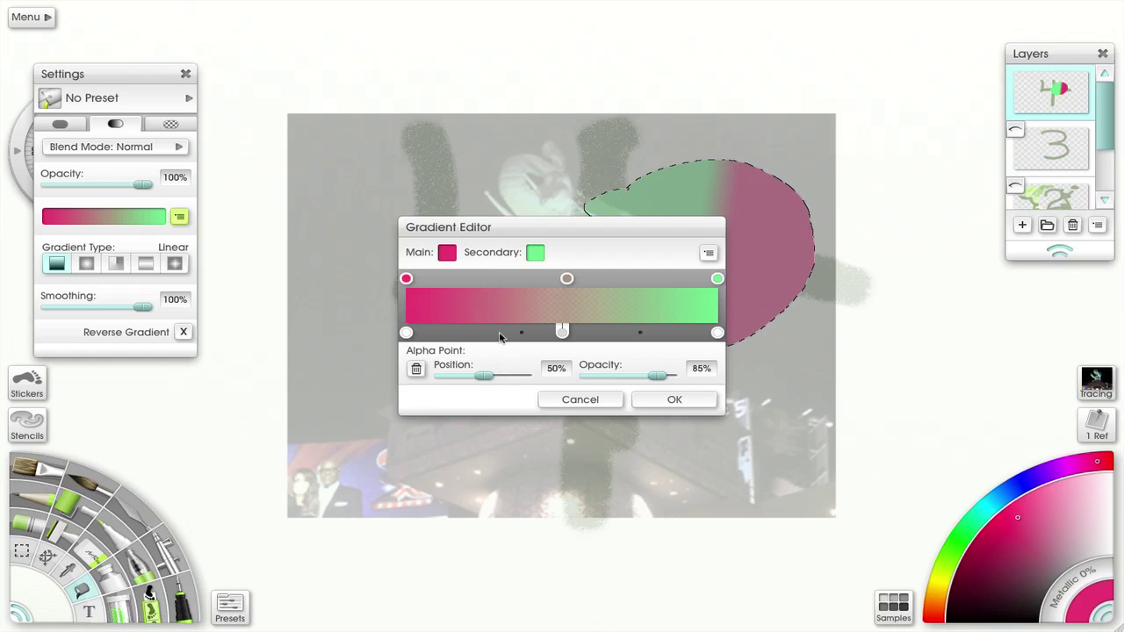
Make the gradient's starting colour light blue and its right-end colour yellow
click(407, 279)
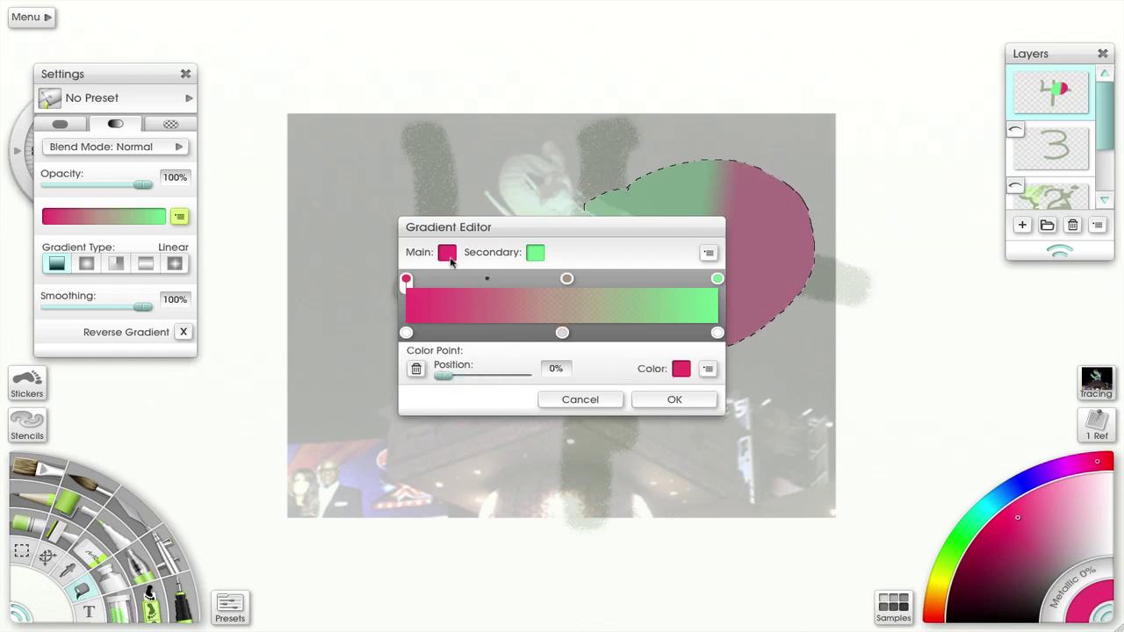
click(447, 254)
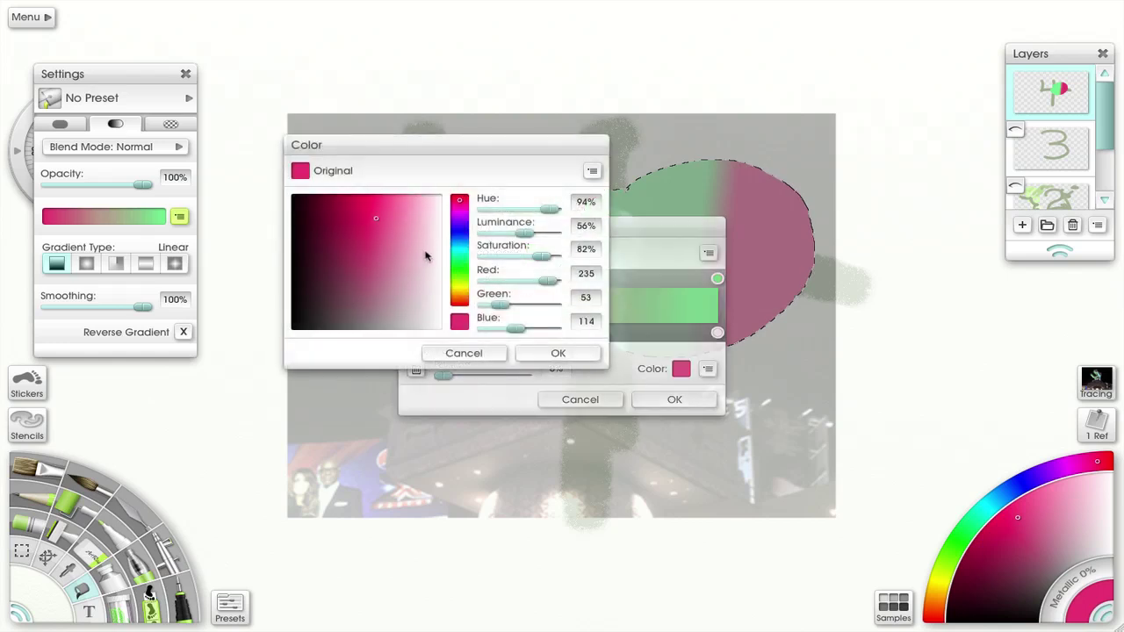
click(459, 233)
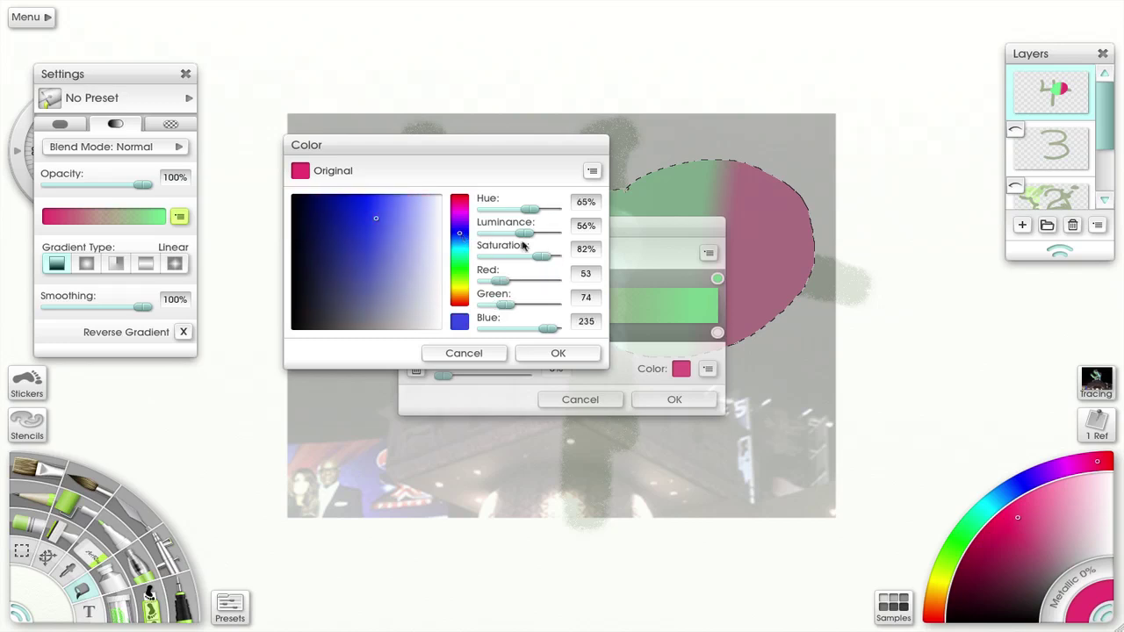
click(410, 219)
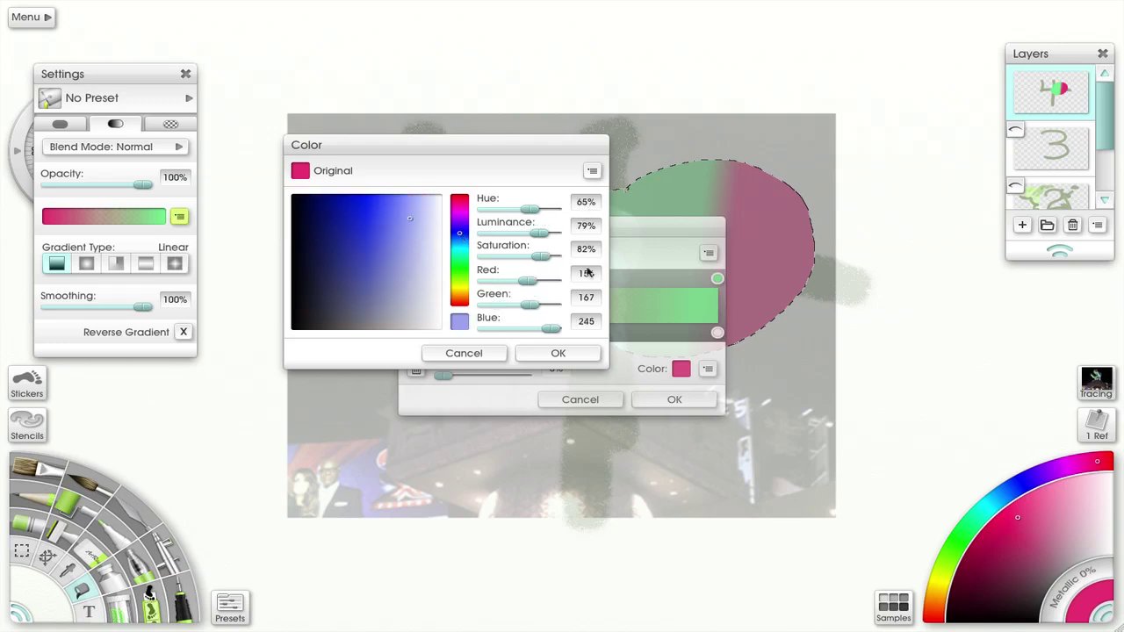
click(562, 353)
click(718, 279)
click(682, 369)
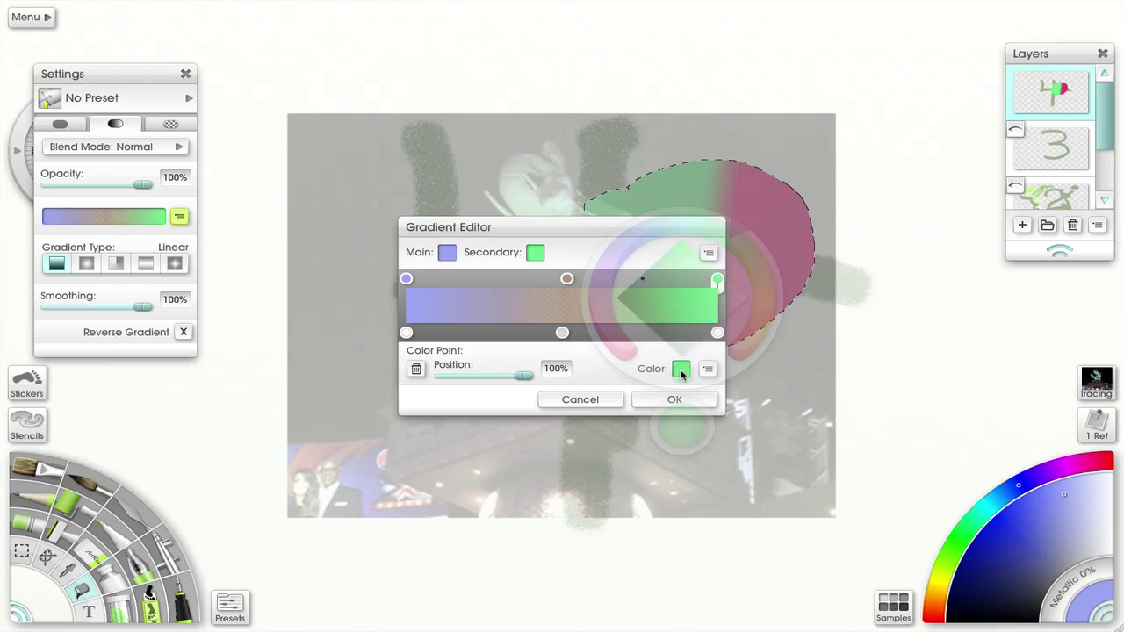
click(682, 374)
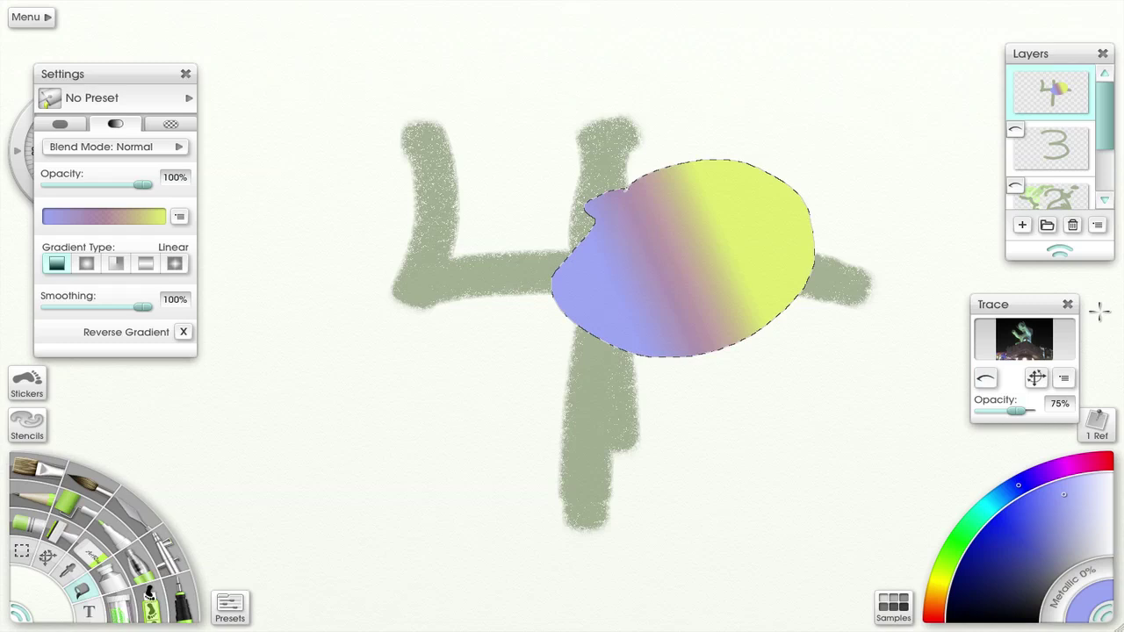
Close the Trace panel; move the pink stop to 26%, colour midpoint 74%, alpha stop 34%, alpha midpoint 20%
click(1068, 305)
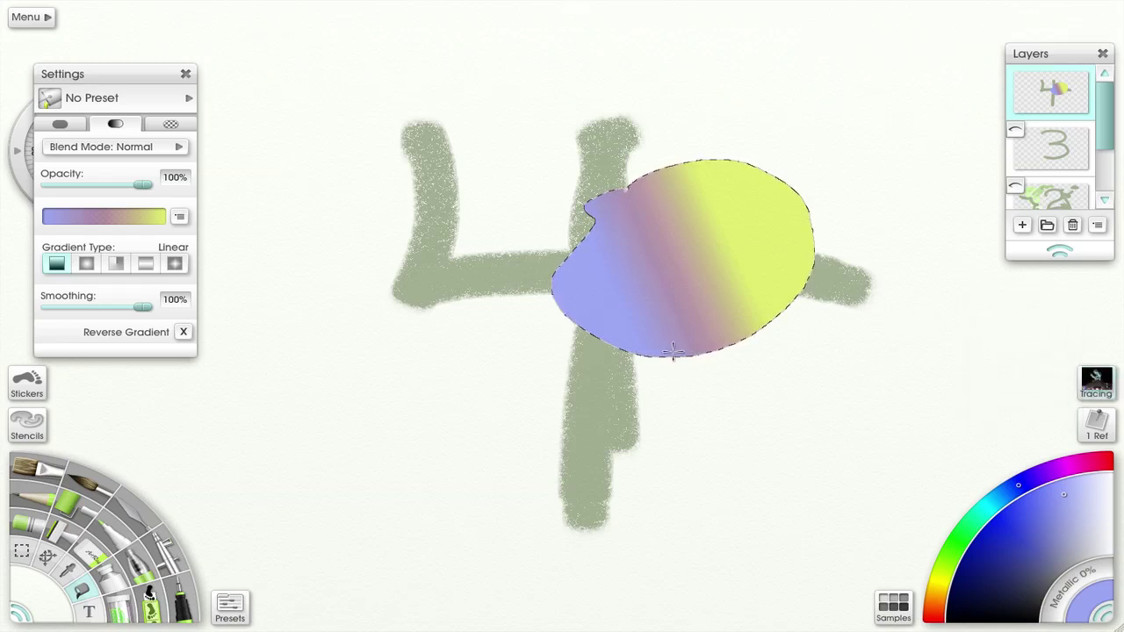
click(586, 298)
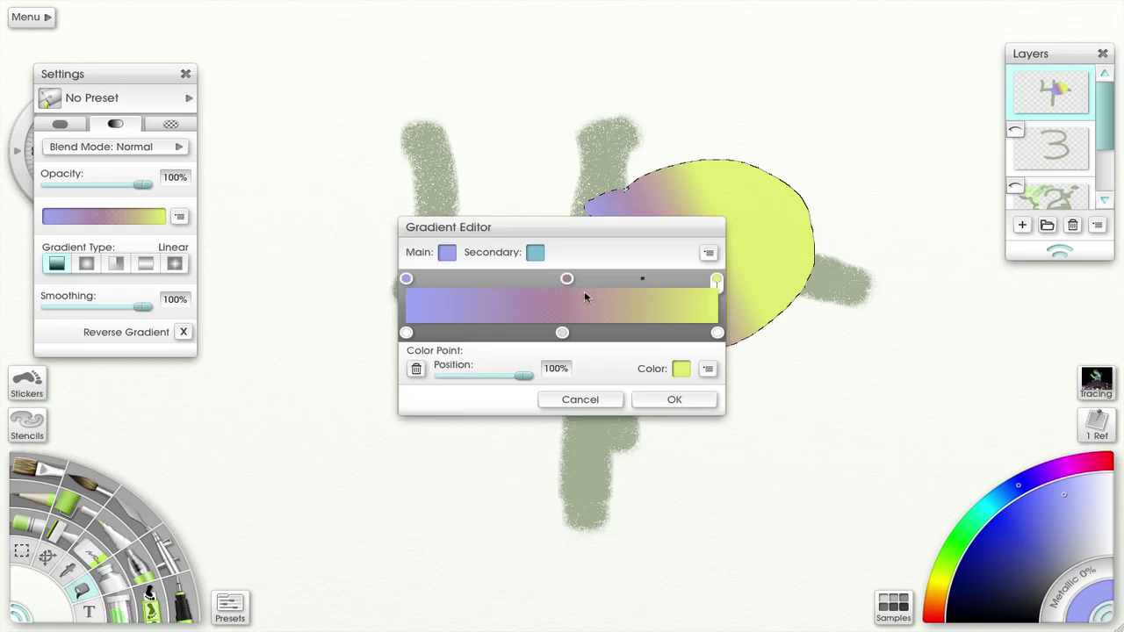
drag(566, 281, 487, 282)
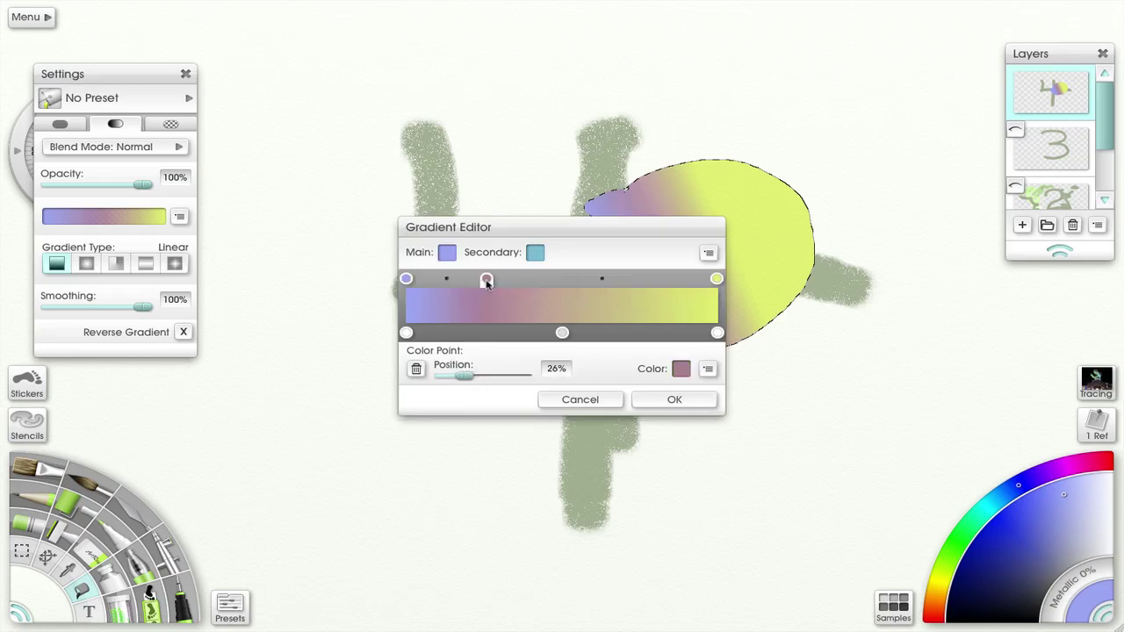
drag(602, 281, 656, 281)
drag(562, 333, 511, 333)
drag(613, 334, 553, 334)
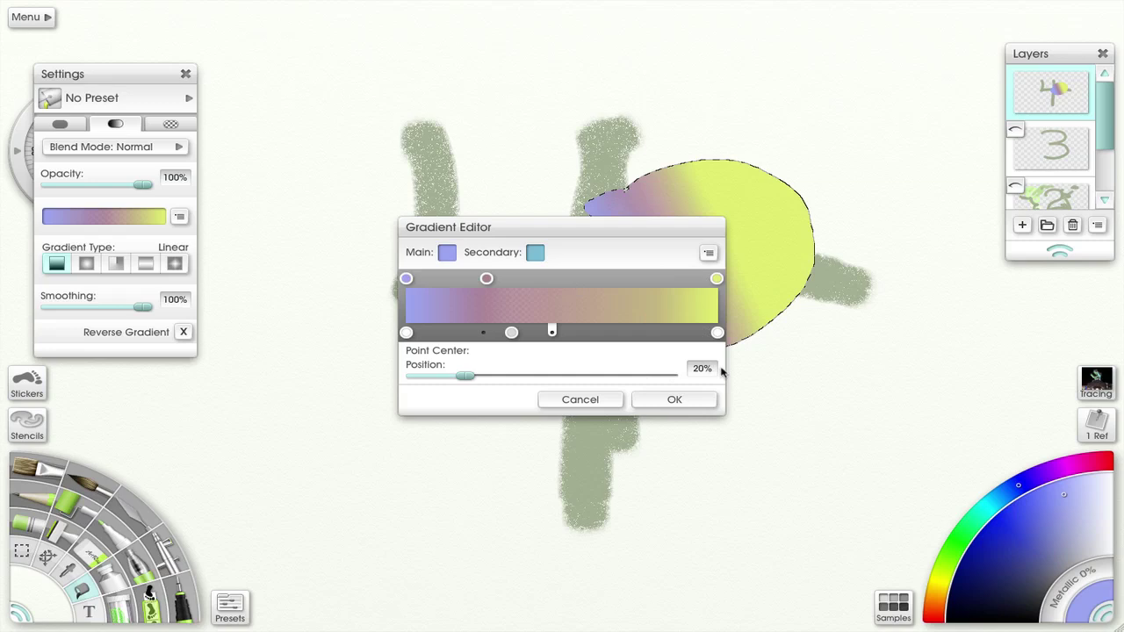
click(683, 401)
Add the gradient to the collection named 'test', then apply it with OK
click(709, 254)
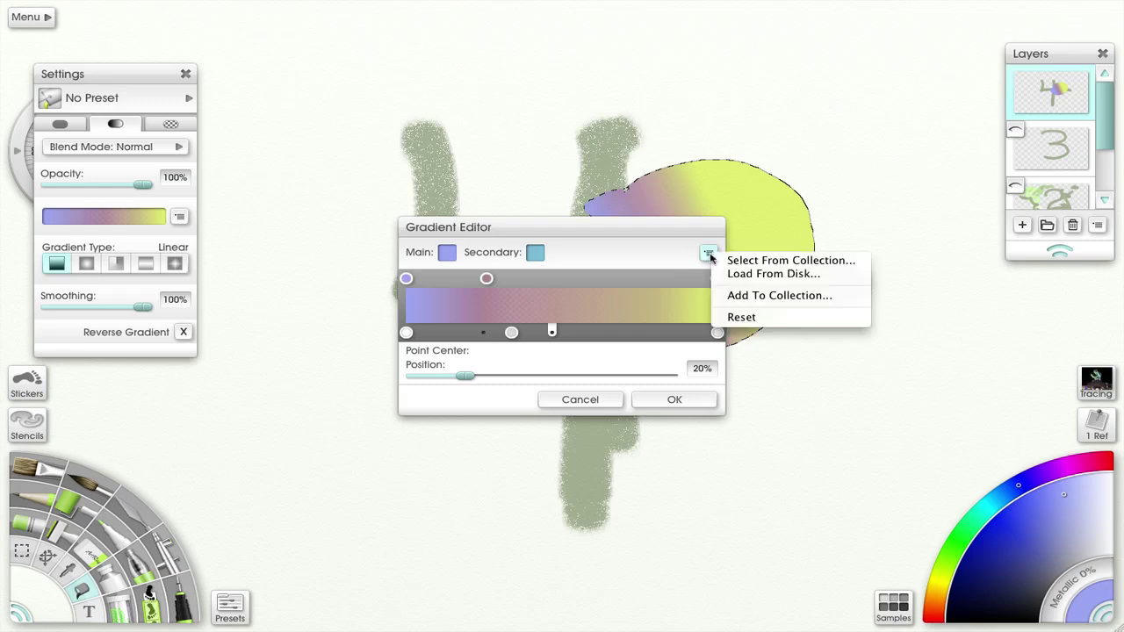
click(741, 297)
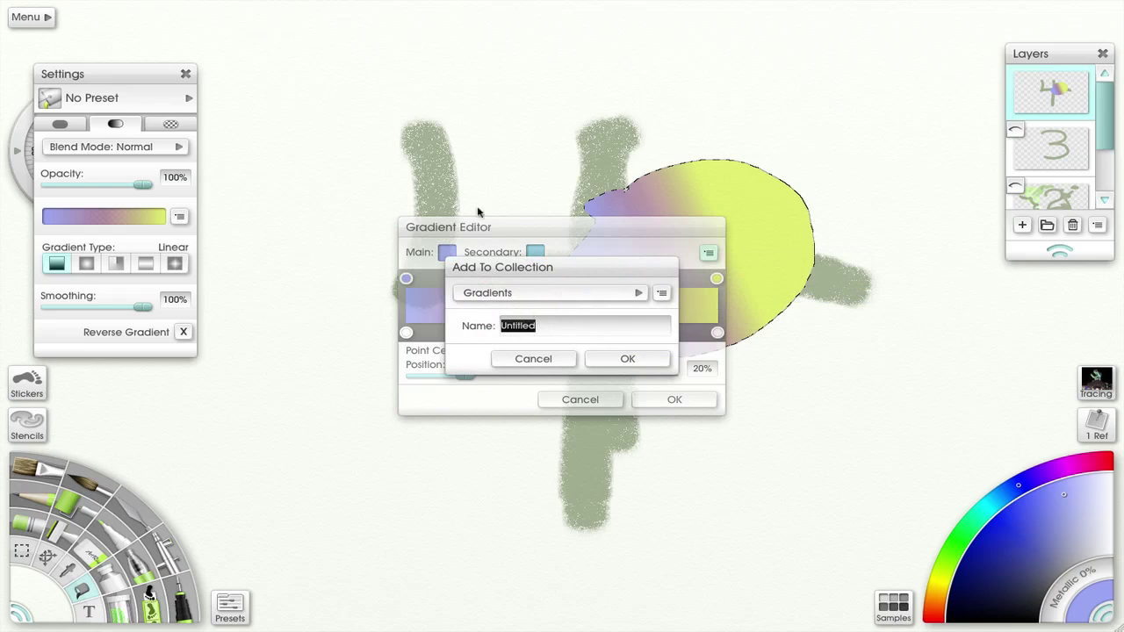
key(BackSpace)
text(test)
click(629, 360)
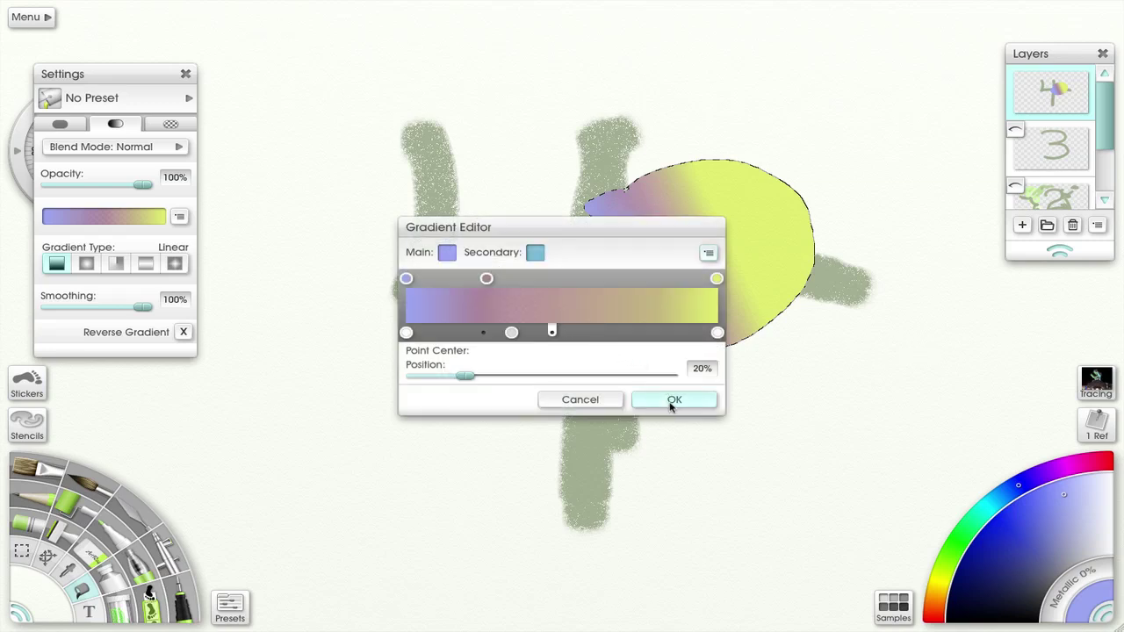
click(673, 401)
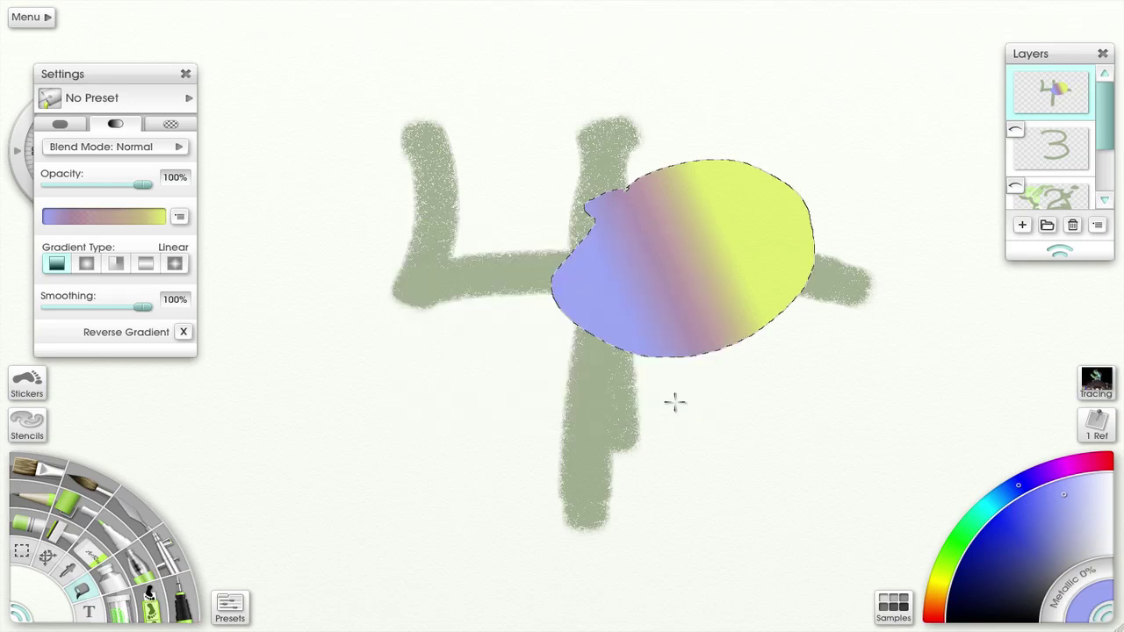
Open Select From Collection, look at the Basic group, then return to Gradients listing 'test'
click(180, 218)
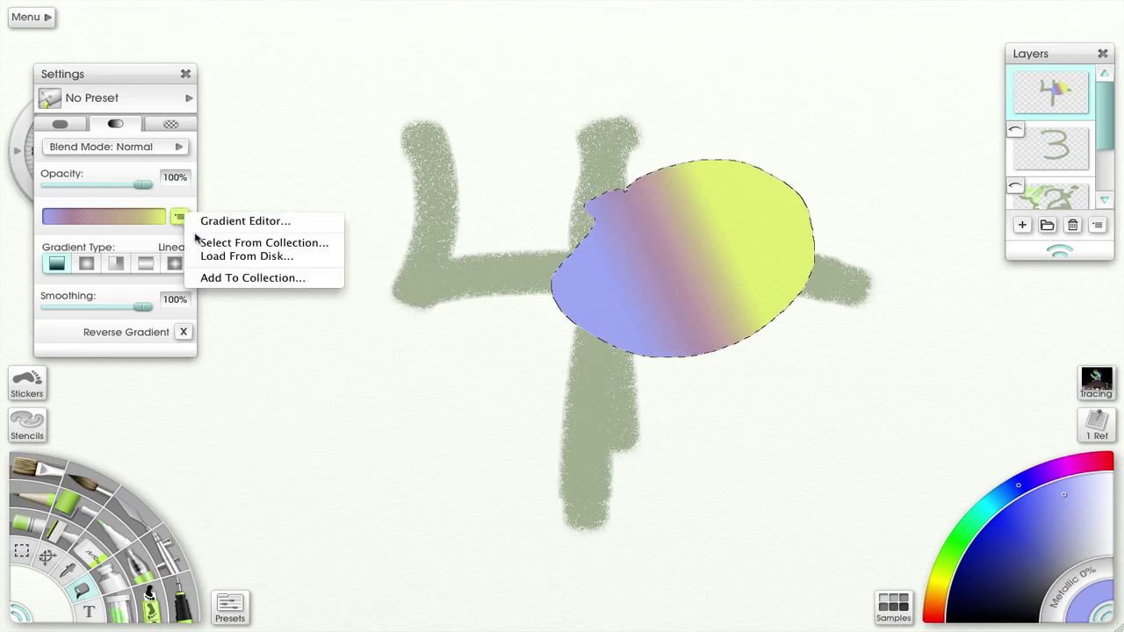
click(213, 245)
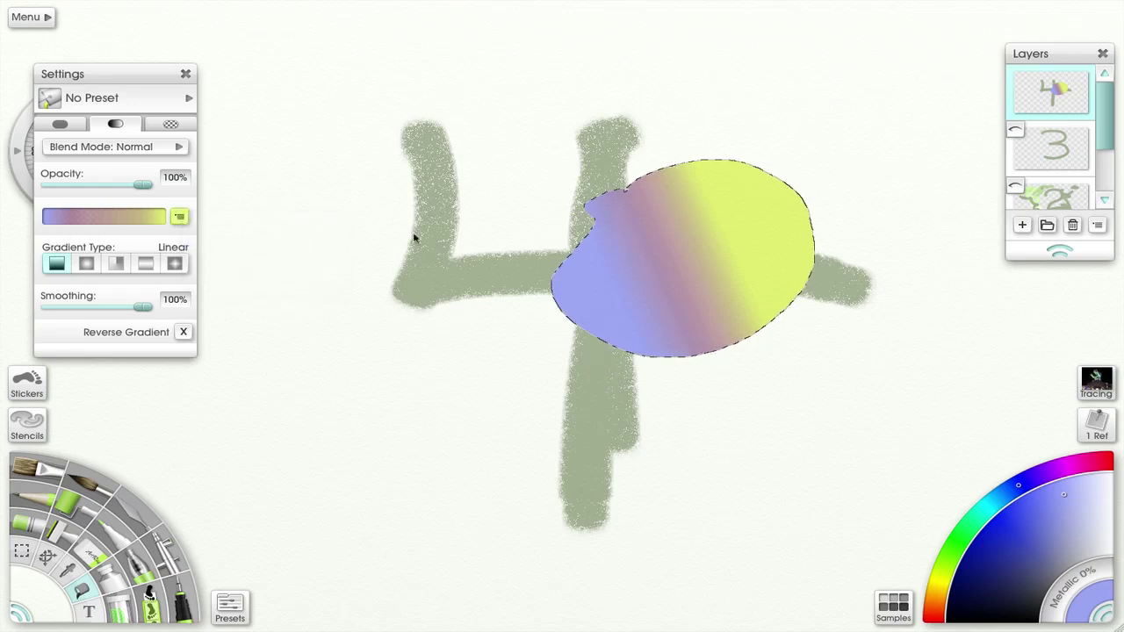
drag(518, 326, 507, 303)
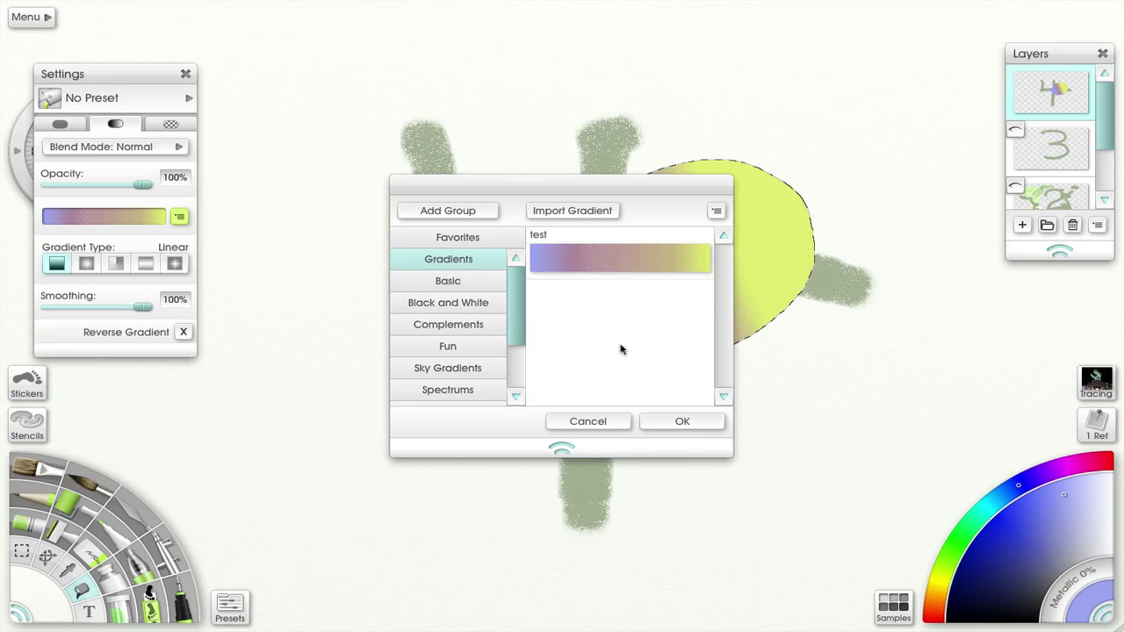
click(474, 285)
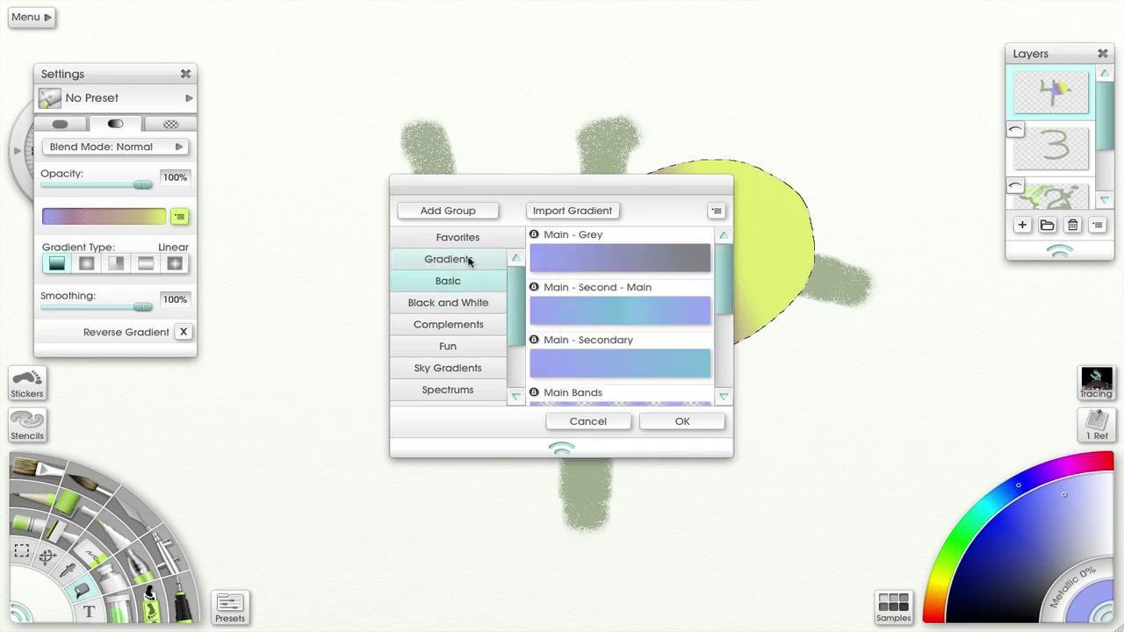
click(471, 260)
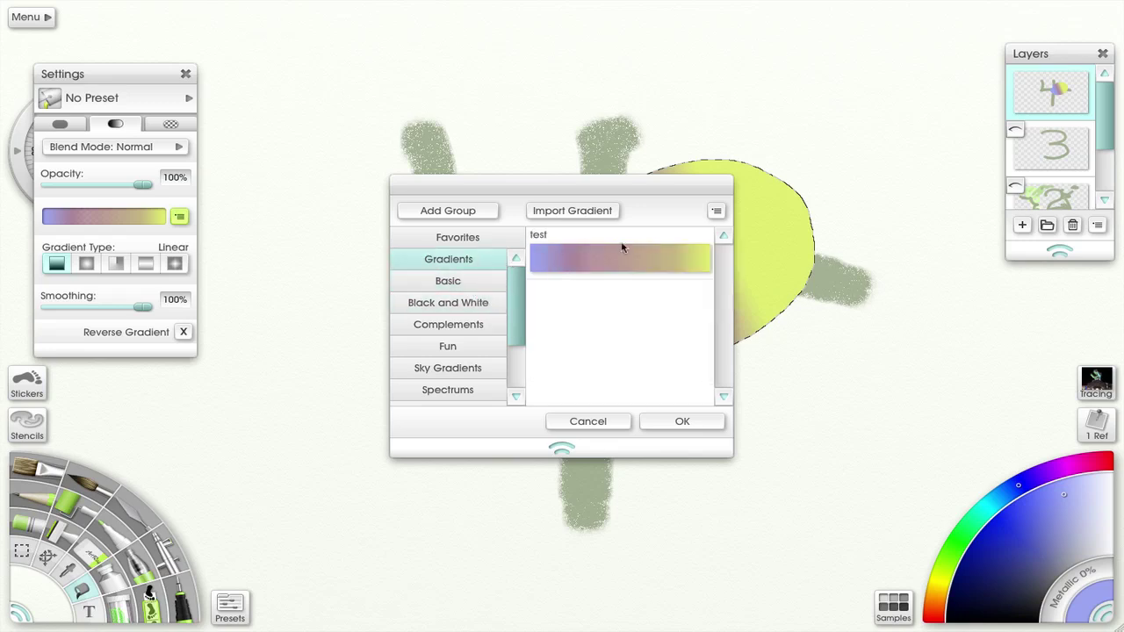
Import Metals.grd from Adobe Photoshop CS6 > Presets > Gradients
click(576, 213)
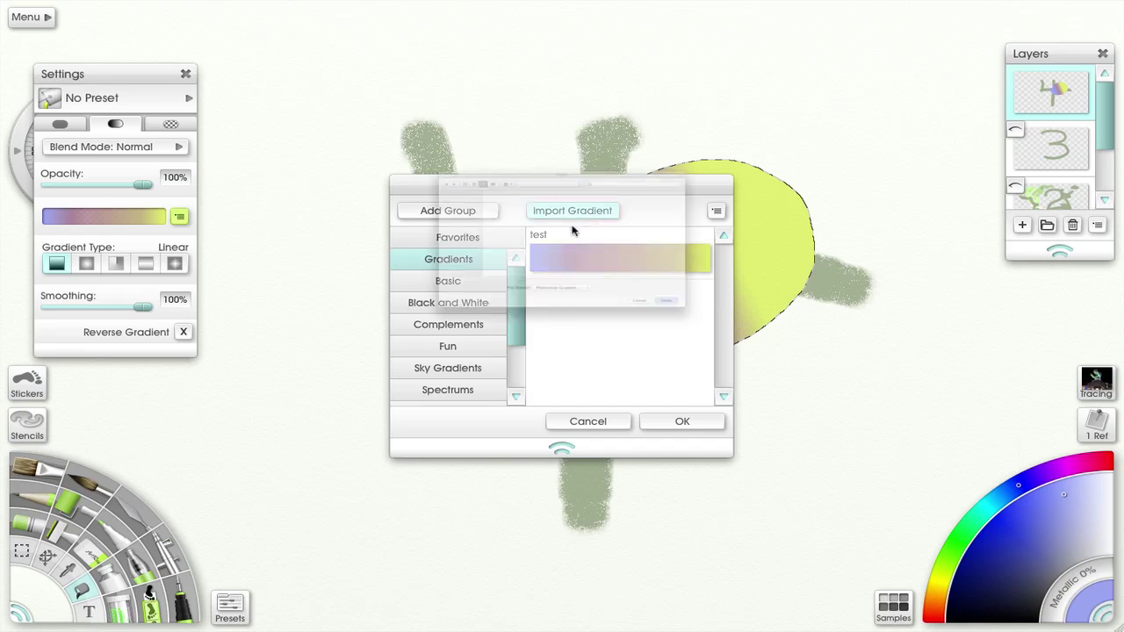
click(466, 187)
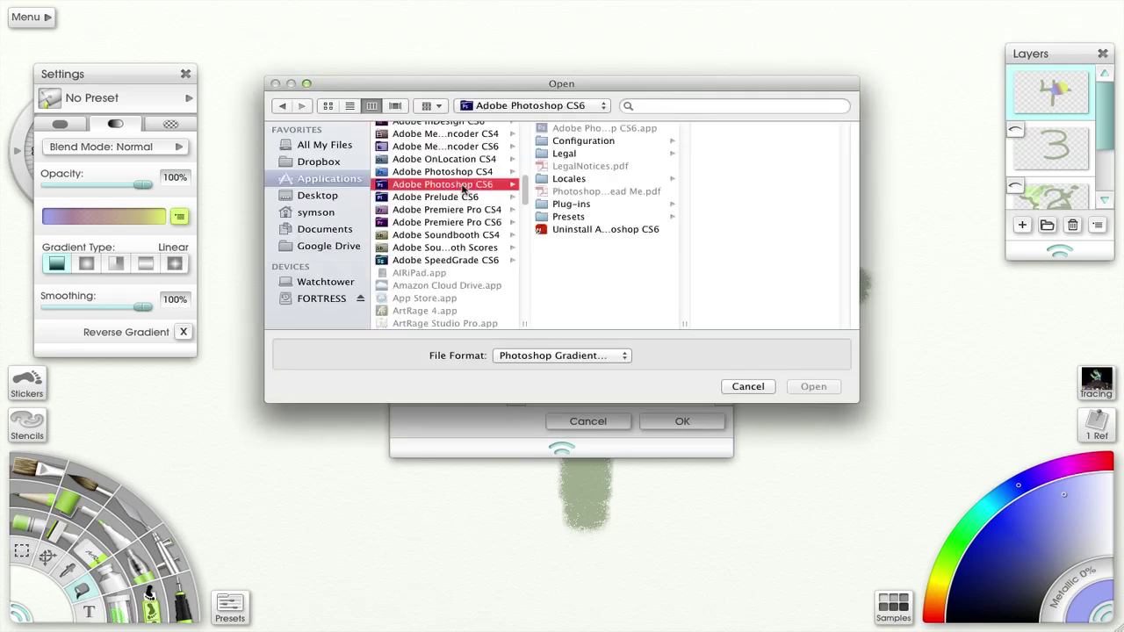
click(562, 217)
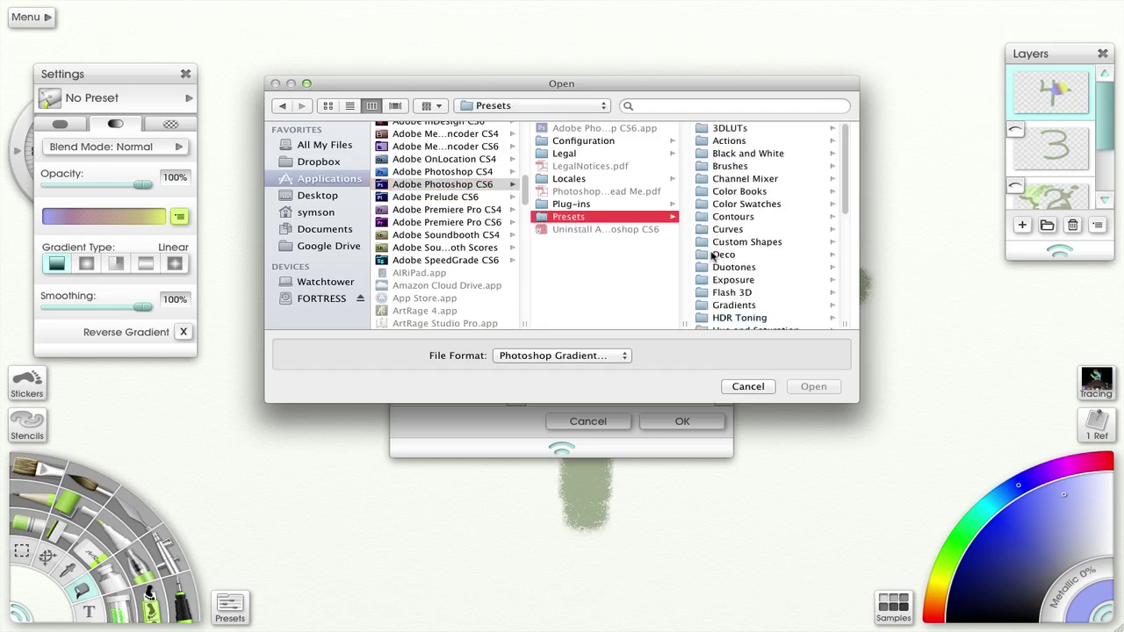
click(704, 306)
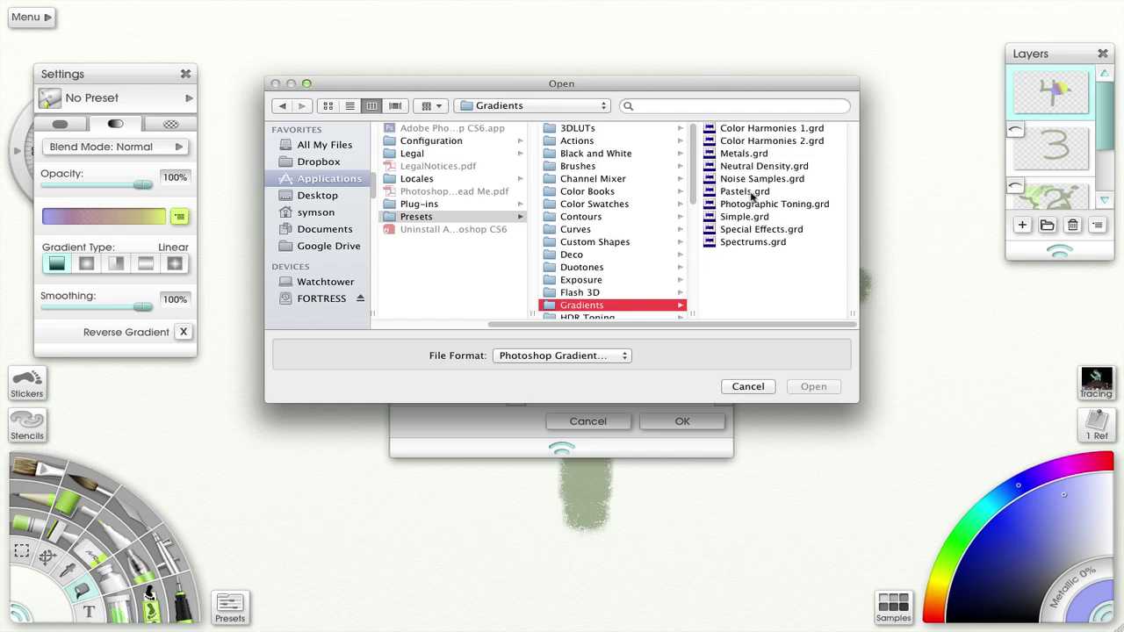
click(736, 154)
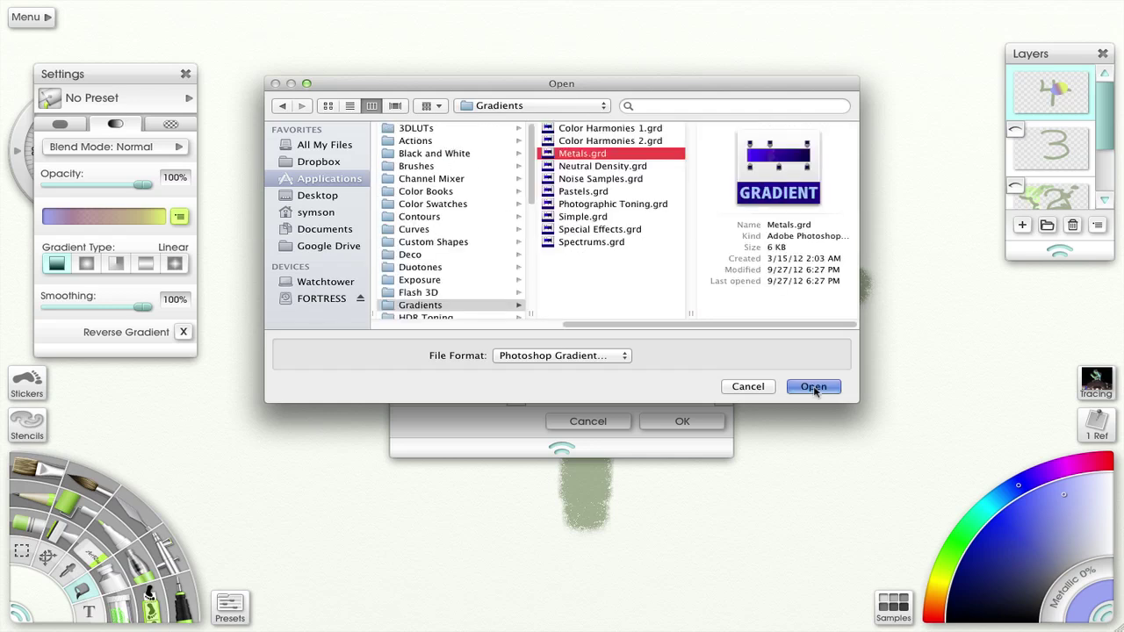
click(812, 388)
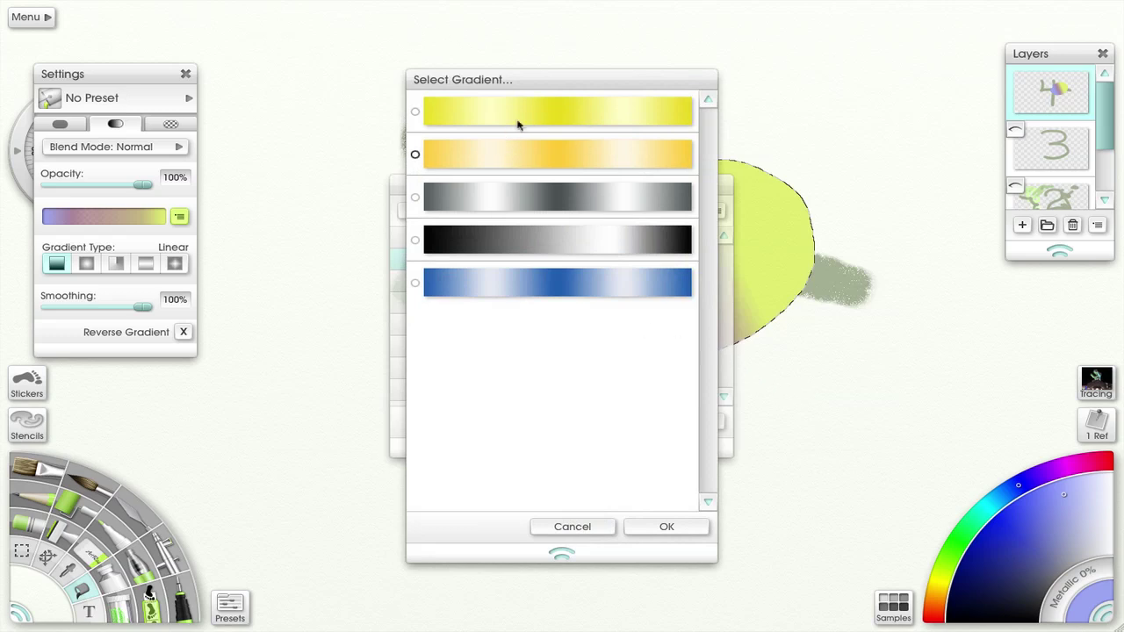
Import the yellow, orange, black-and-white, blue and silver grey metallic gradients from Metals.grd into Gradients
click(417, 111)
click(415, 155)
click(416, 242)
click(416, 283)
click(416, 195)
click(668, 528)
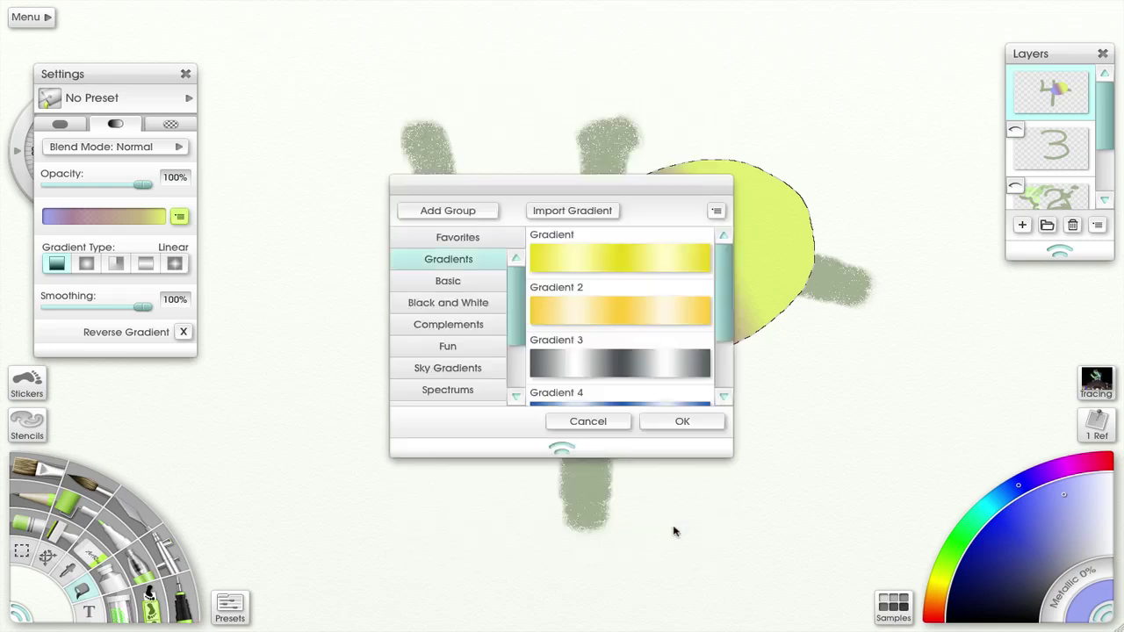
mouse_move(726, 296)
mouse_down()
mouse_move(728, 383)
mouse_move(728, 263)
mouse_move(725, 378)
mouse_move(712, 301)
mouse_up()
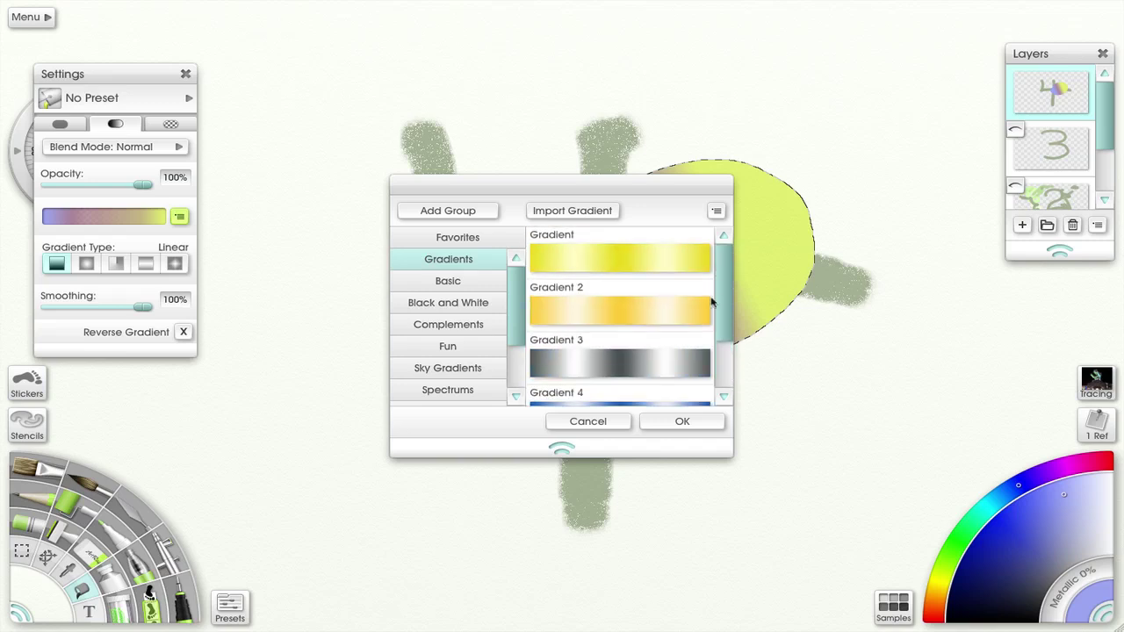
click(685, 425)
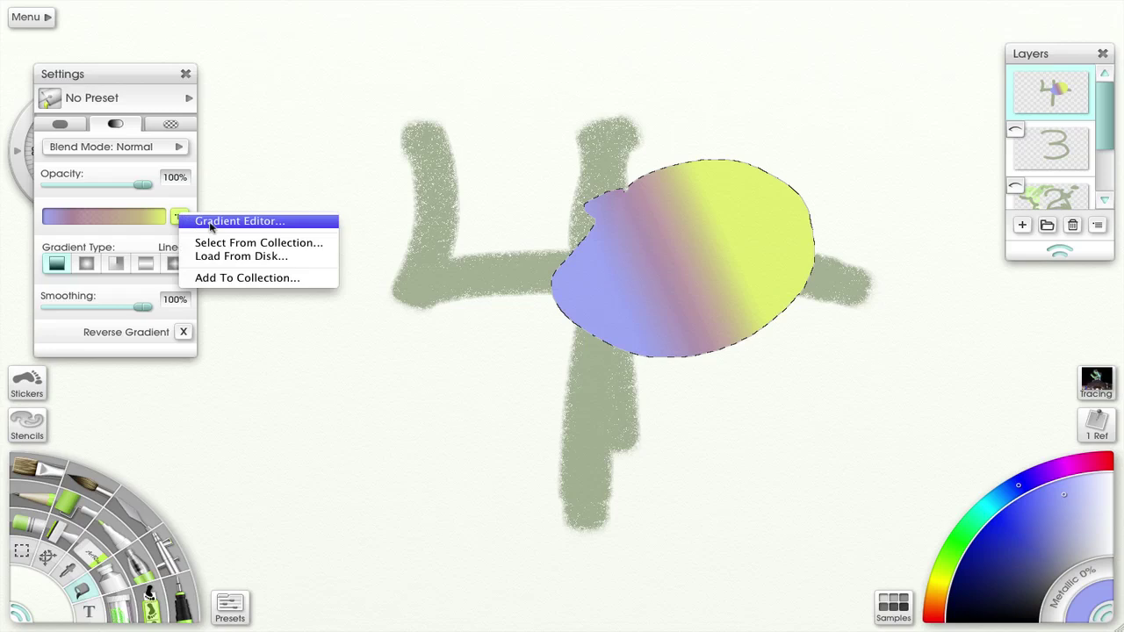
Load the yellow metallic 'Gradient' from the collection and drag it across the selection as horizontal bands
click(211, 223)
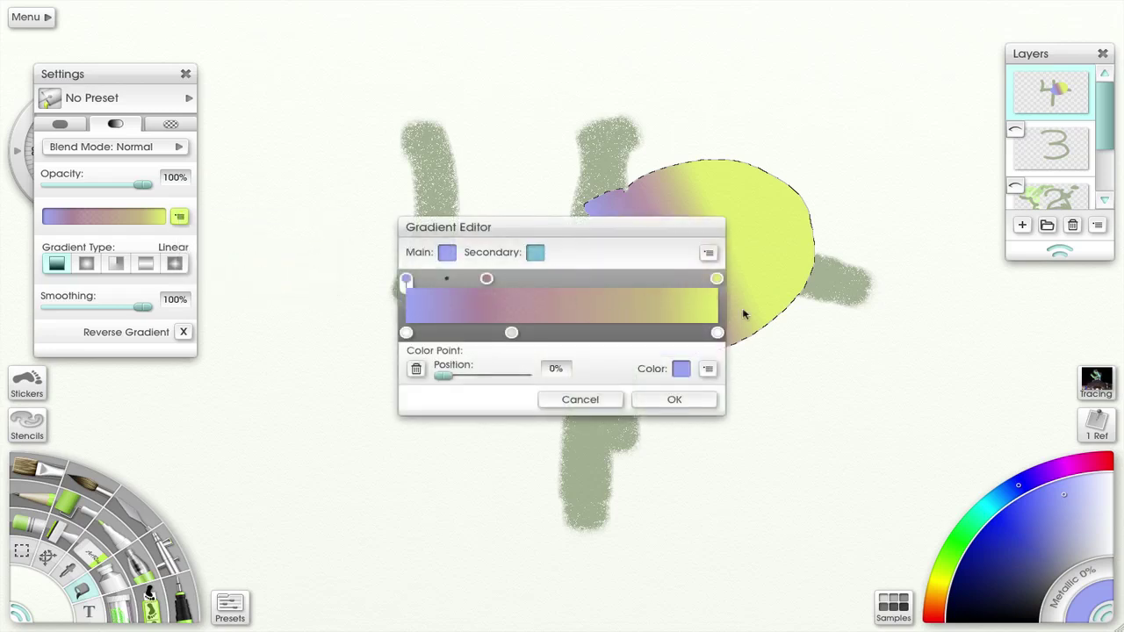
click(711, 254)
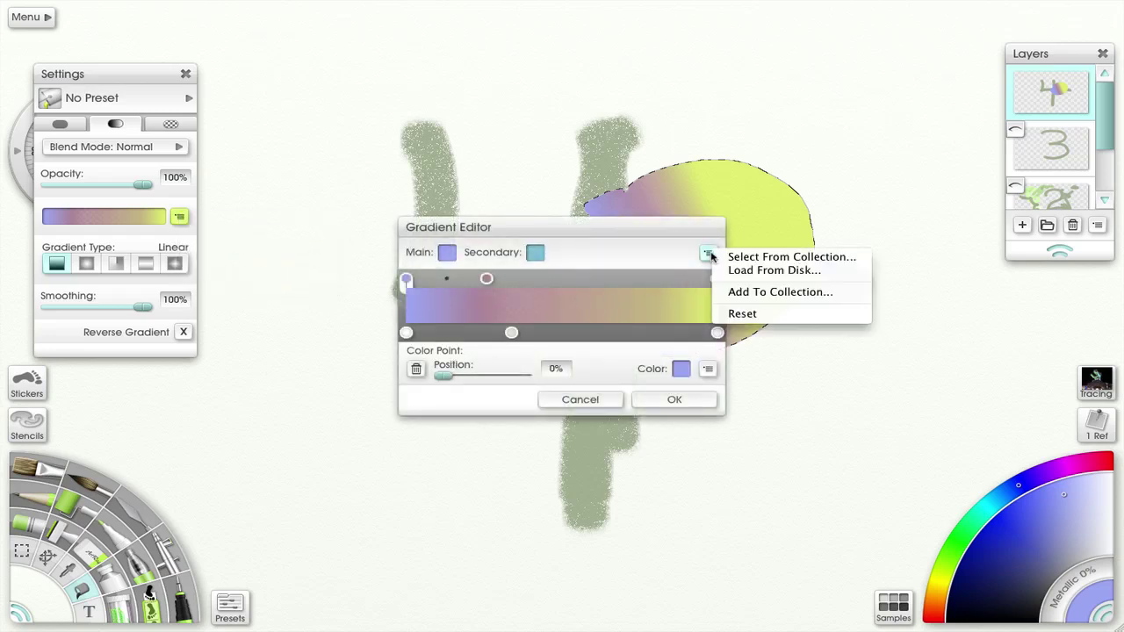
click(741, 259)
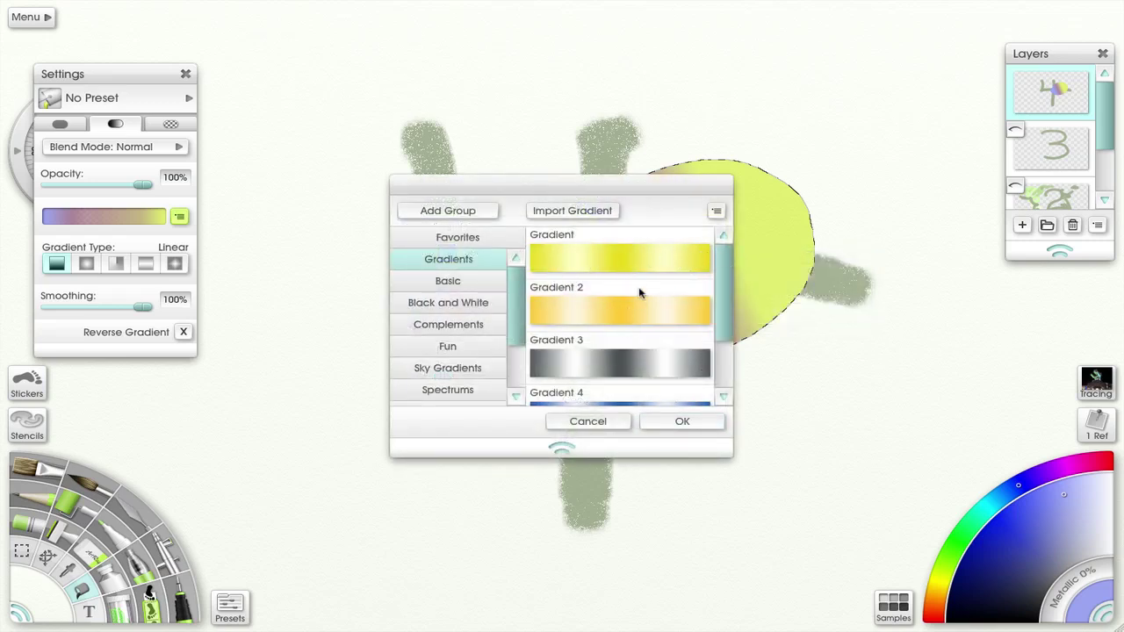
click(635, 259)
click(681, 420)
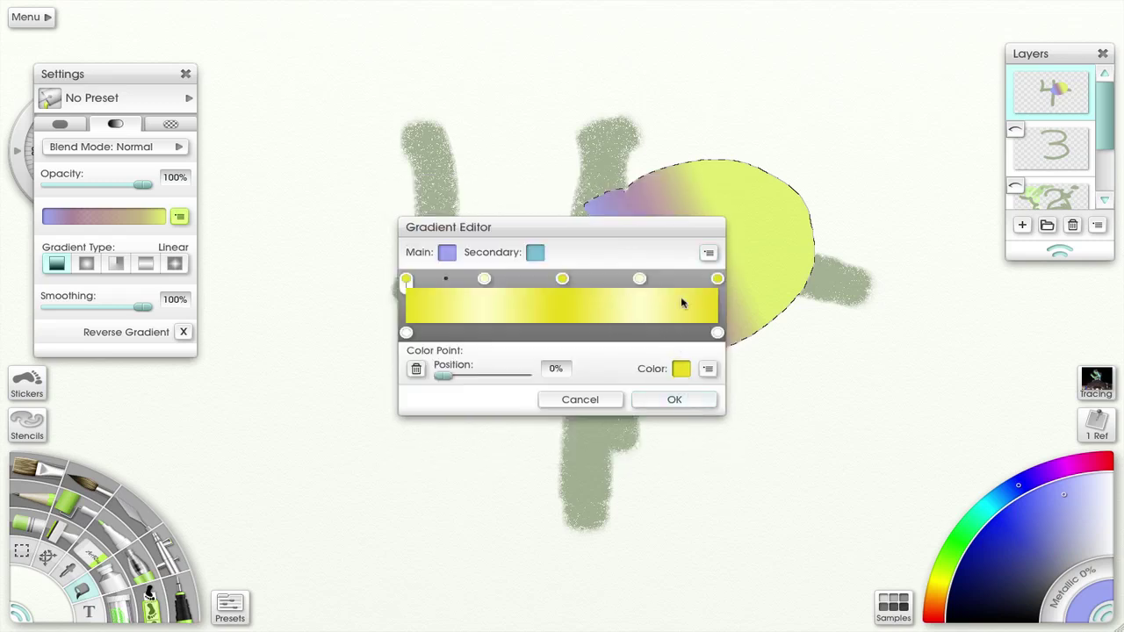
click(675, 401)
drag(584, 294, 697, 248)
drag(690, 289, 728, 299)
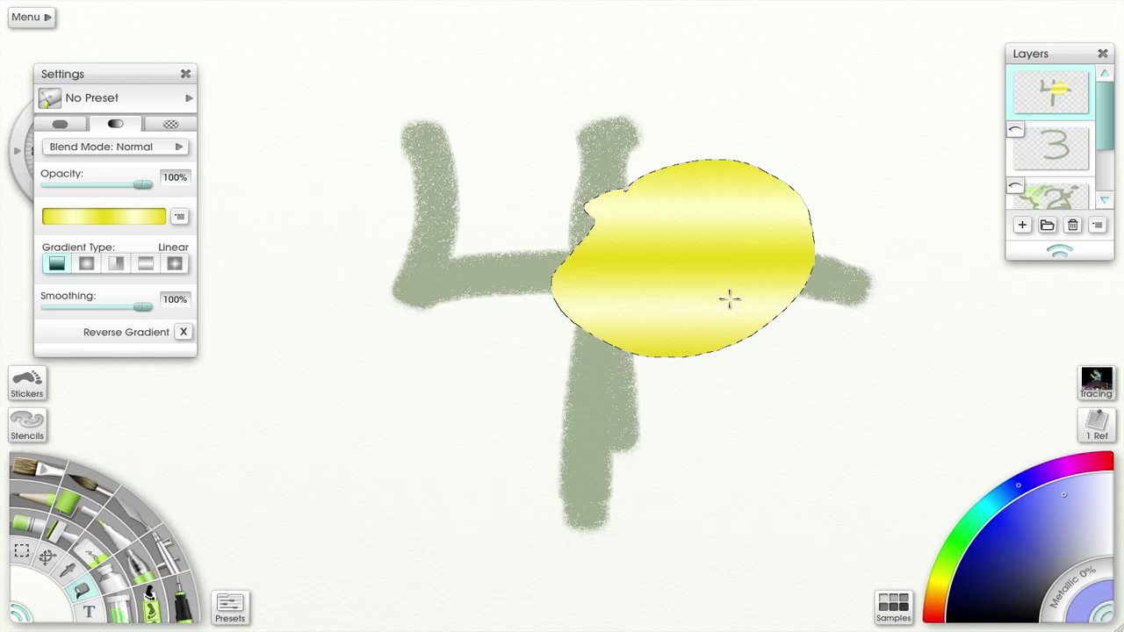